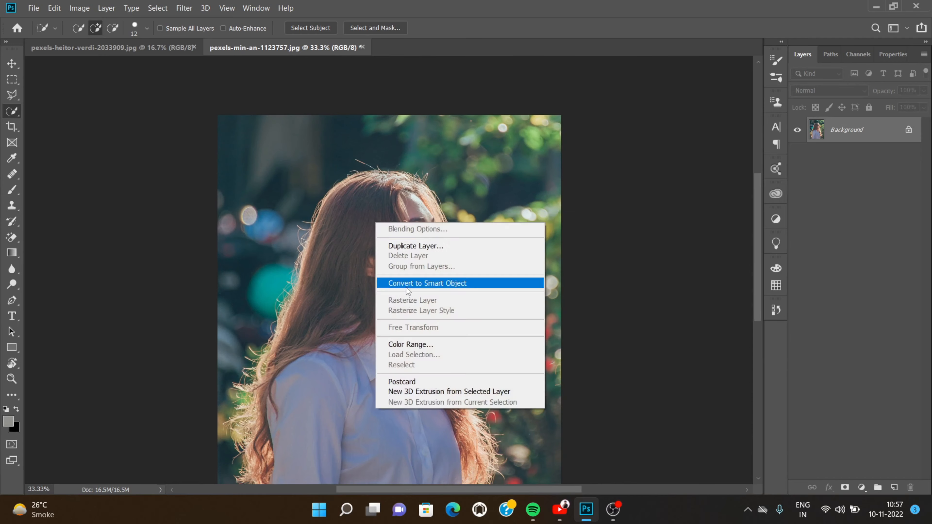
# Step: Fit the whole portrait in the view with the Zoom tool
pyautogui.click(338, 274)
pyautogui.click(11, 377)
pyautogui.rightClick(388, 210)
pyautogui.click(400, 216)
pyautogui.click(185, 8)
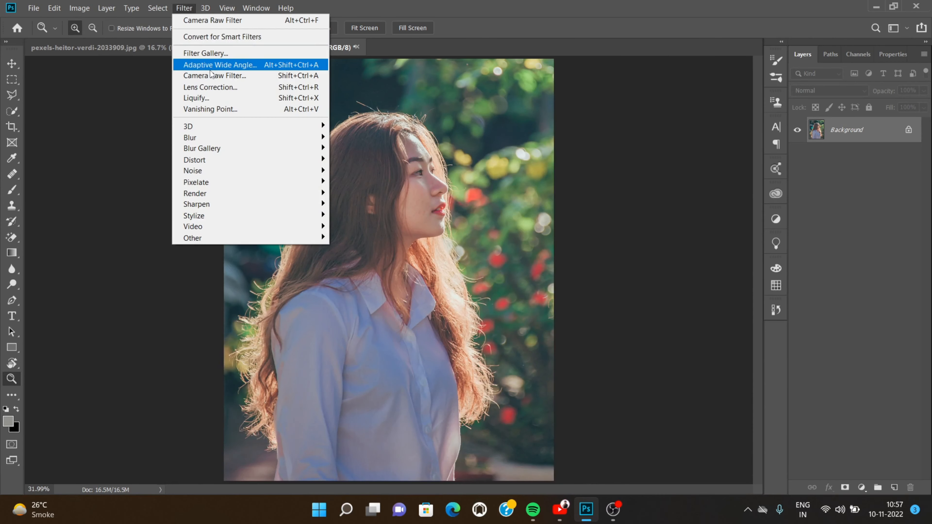
pyautogui.click(210, 87)
pyautogui.click(919, 9)
# Step: In the Camera Raw Filter, set Exposure -1.30, Contrast +50, Highlights -38, Shadows +46, Whites +54 and Blacks -25
pyautogui.click(186, 9)
pyautogui.click(201, 76)
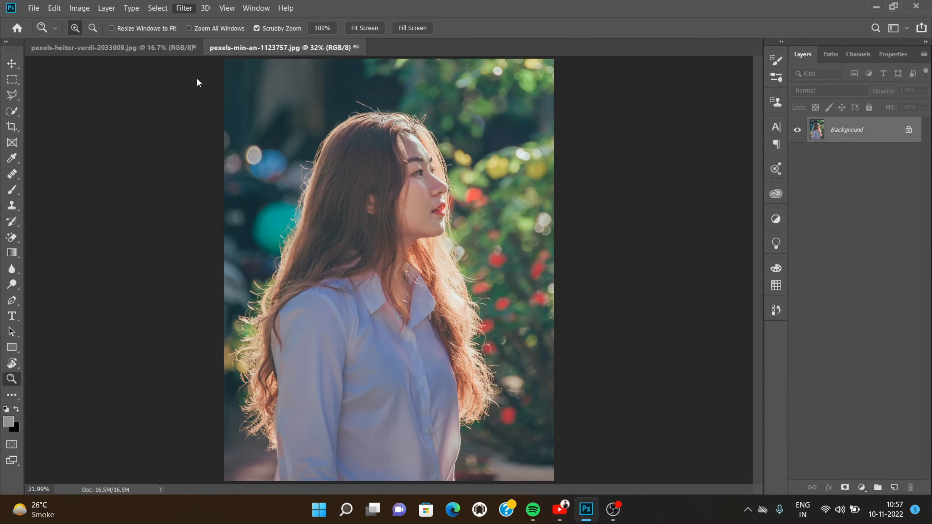
pyautogui.moveTo(712, 236); pyautogui.dragTo(699, 311)
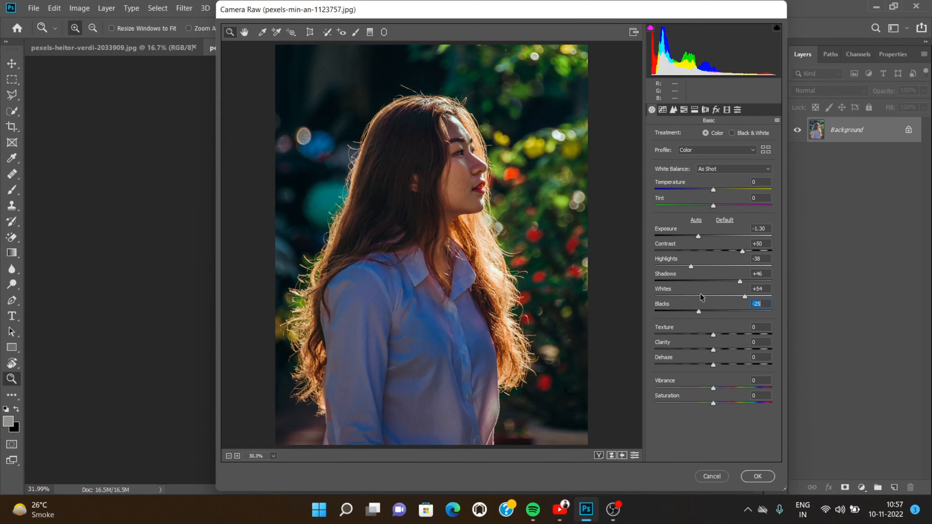
# Step: Adjust the portrait's HSL saturation and luminance values in Camera Raw and apply the edits
pyautogui.click(684, 110)
pyautogui.click(688, 137)
pyautogui.moveTo(656, 207); pyautogui.dragTo(711, 239)
pyautogui.click(730, 135)
pyautogui.moveTo(715, 187)
pyautogui.mouseDown()
pyautogui.moveTo(730, 188)
pyautogui.moveTo(714, 197)
pyautogui.mouseUp()
pyautogui.click(756, 472)
# Step: Sample the skin tone from the woman's cheek as the foreground colour and make it slightly lighter
pyautogui.scroll(-2, 427, 250)
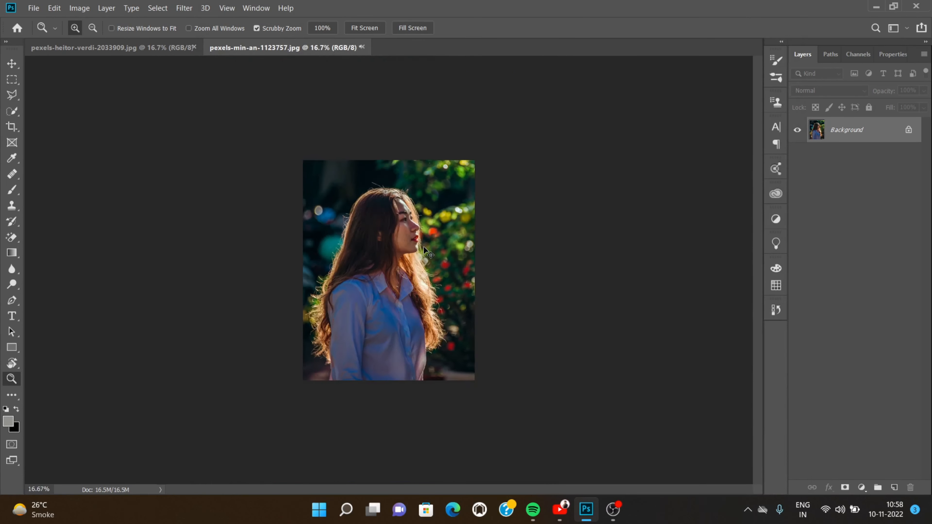
pyautogui.scroll(4, 427, 251)
pyautogui.scroll(4, 434, 233)
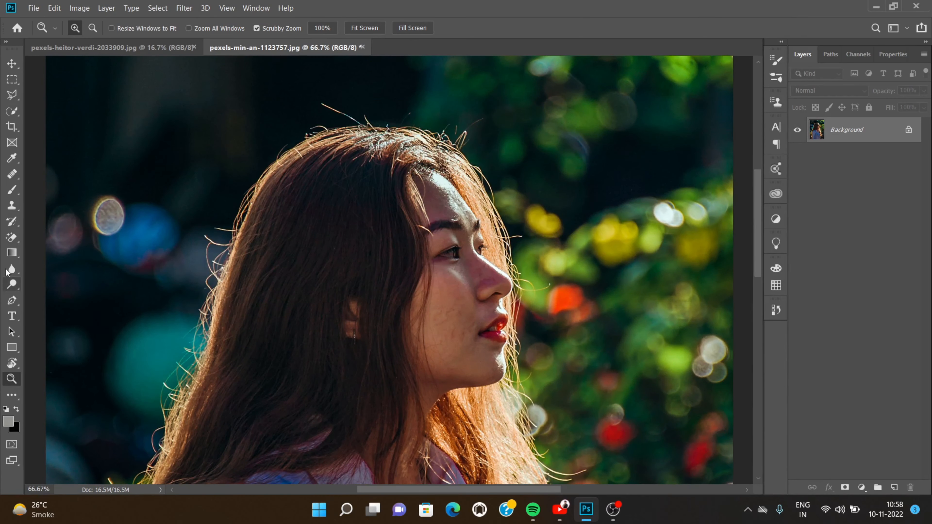
pyautogui.click(12, 157)
pyautogui.click(8, 421)
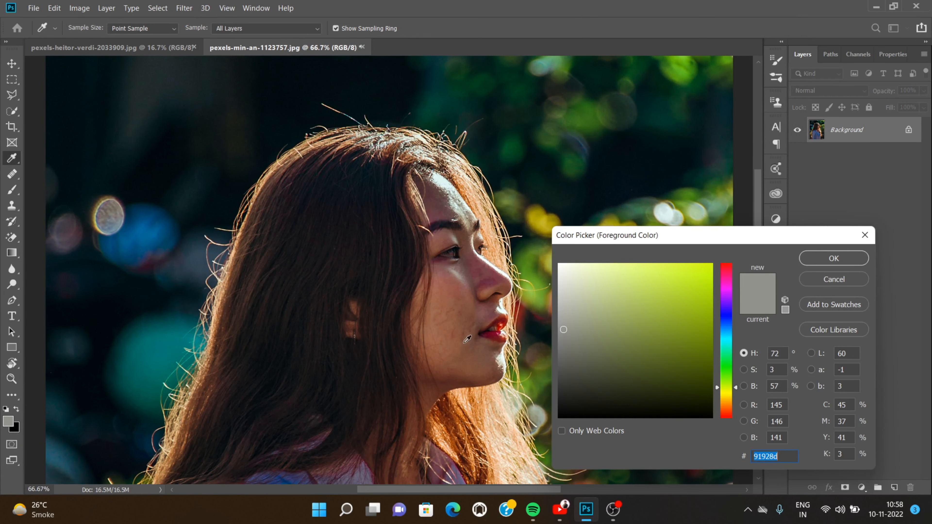
pyautogui.click(451, 323)
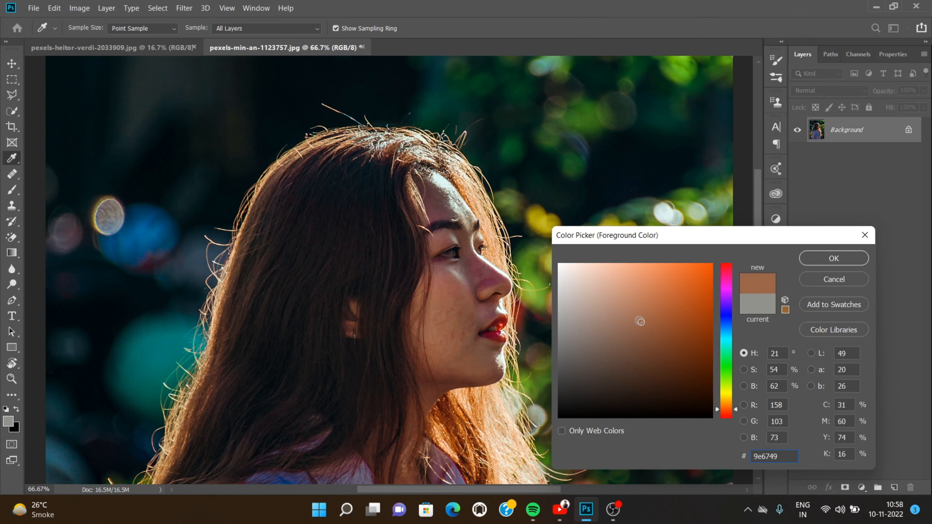
pyautogui.moveTo(640, 321); pyautogui.dragTo(631, 305)
pyautogui.click(834, 258)
# Step: Choose the Brush tool and set its size to 45
pyautogui.press('b')
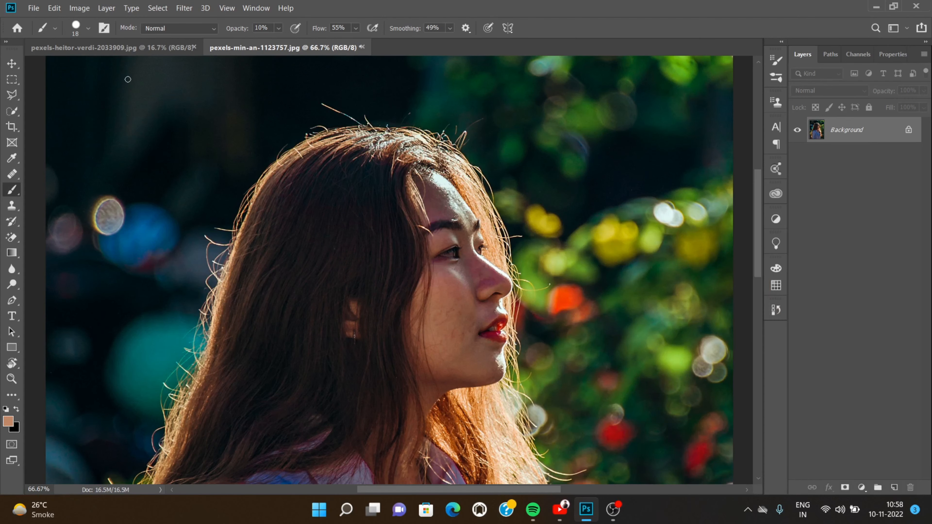
pyautogui.click(80, 29)
pyautogui.press('Return')
# Step: Undo the Camera Raw edit and restore it from the document history
pyautogui.hotkey('ctrl', 'z')
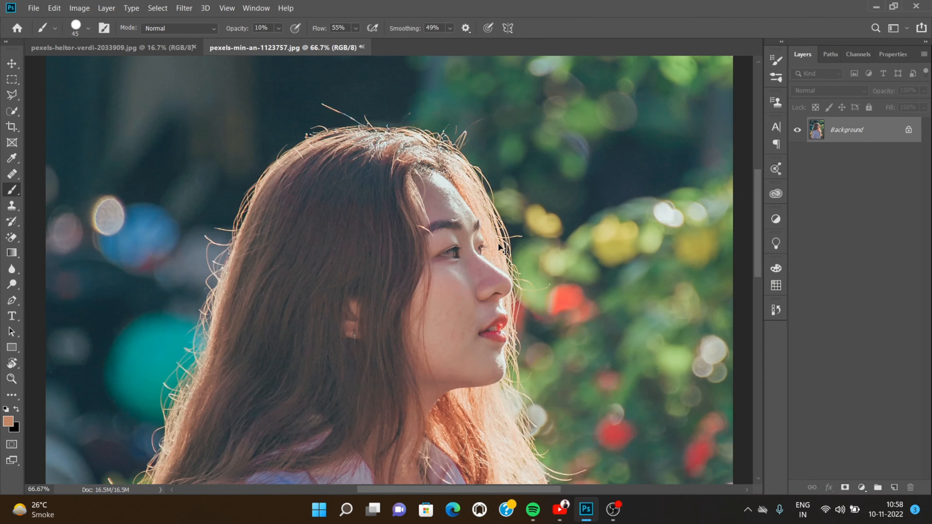
pyautogui.click(776, 310)
pyautogui.click(688, 340)
pyautogui.click(776, 310)
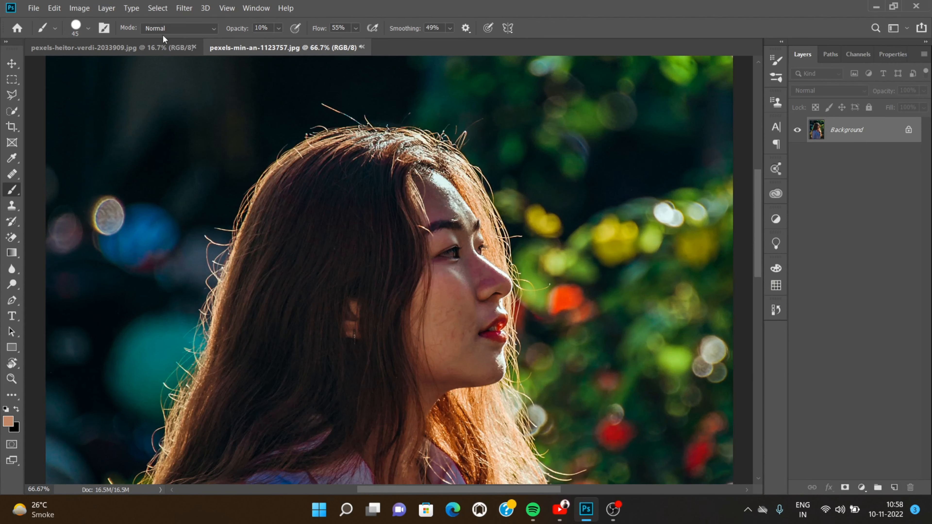
# Step: Select the woman's face with the Quick Selection tool, extending it along the nose bridge, cheek and jaw
pyautogui.click(12, 111)
pyautogui.moveTo(448, 285); pyautogui.dragTo(437, 201)
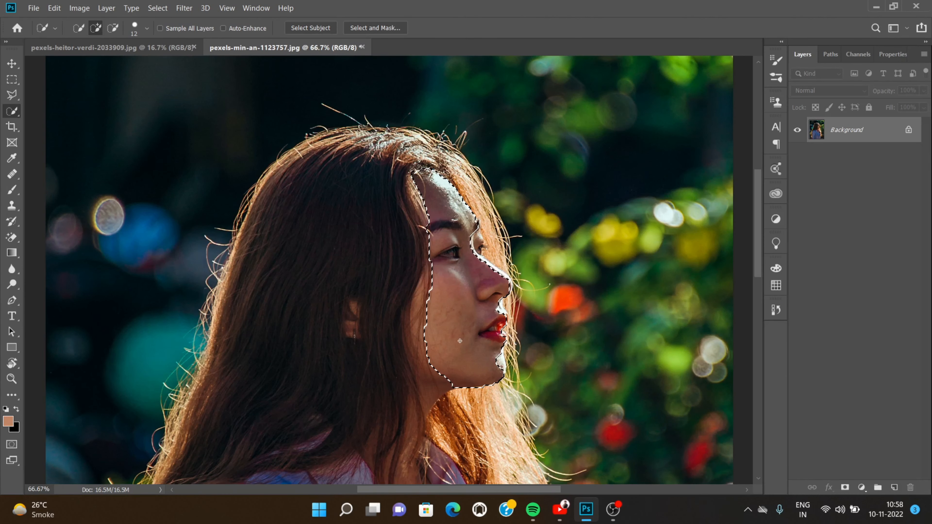
pyautogui.click(184, 8)
pyautogui.click(213, 75)
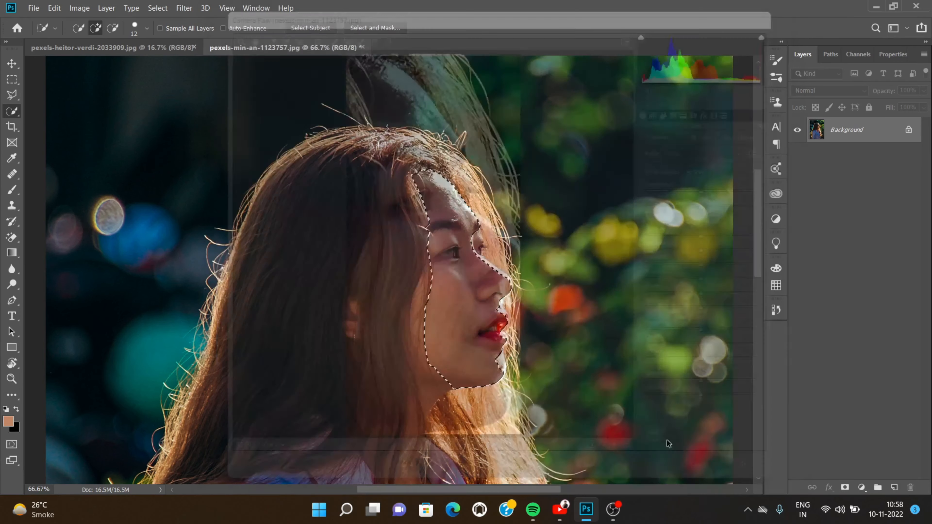
pyautogui.moveTo(478, 233); pyautogui.dragTo(490, 265)
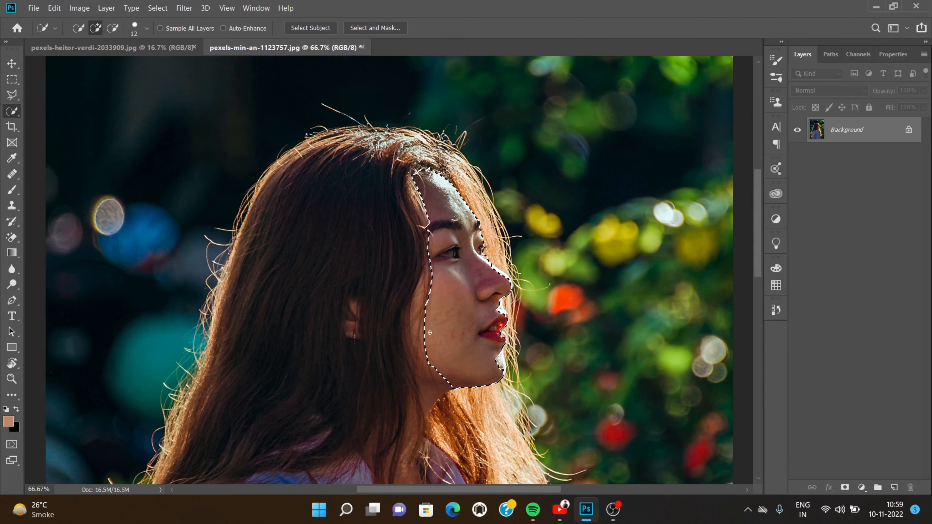
pyautogui.click(415, 326)
pyautogui.moveTo(414, 325)
pyautogui.mouseDown()
pyautogui.moveTo(432, 408)
pyautogui.moveTo(446, 395)
pyautogui.mouseUp()
# Step: Try desaturating Purples and Magentas to -100 and Reds to -5 on the selected face in Camera Raw
pyautogui.click(184, 8)
pyautogui.click(215, 75)
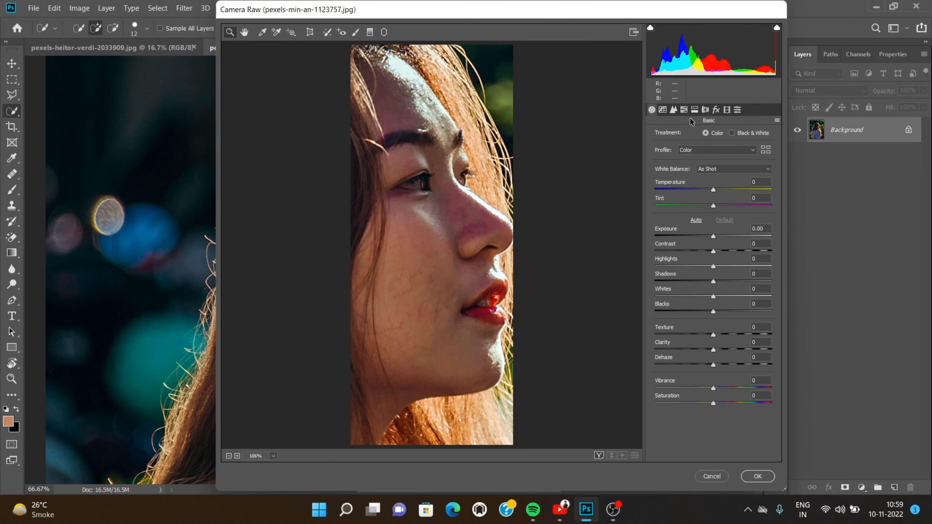
pyautogui.click(683, 109)
pyautogui.click(696, 138)
pyautogui.moveTo(665, 267); pyautogui.dragTo(634, 273)
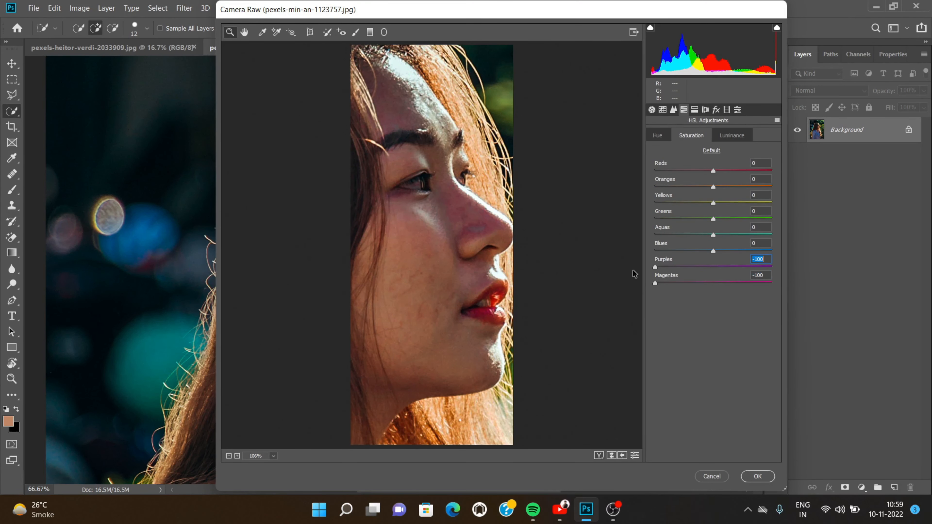
pyautogui.moveTo(681, 170); pyautogui.dragTo(711, 191)
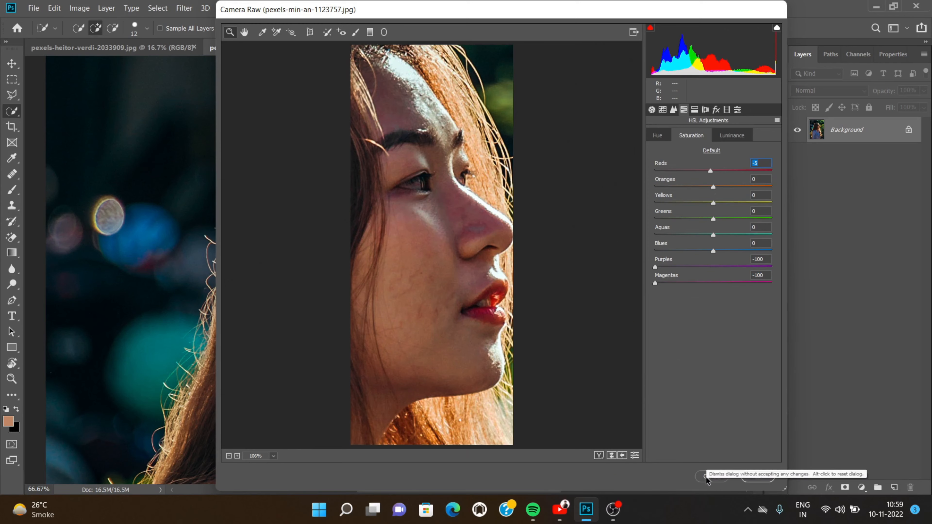
pyautogui.click(758, 476)
# Step: Remove the lips from the face selection and set the Magentas saturation to -100 in Camera Raw
pyautogui.moveTo(493, 336)
pyautogui.mouseDown()
pyautogui.moveTo(495, 325)
pyautogui.moveTo(482, 334)
pyautogui.mouseUp()
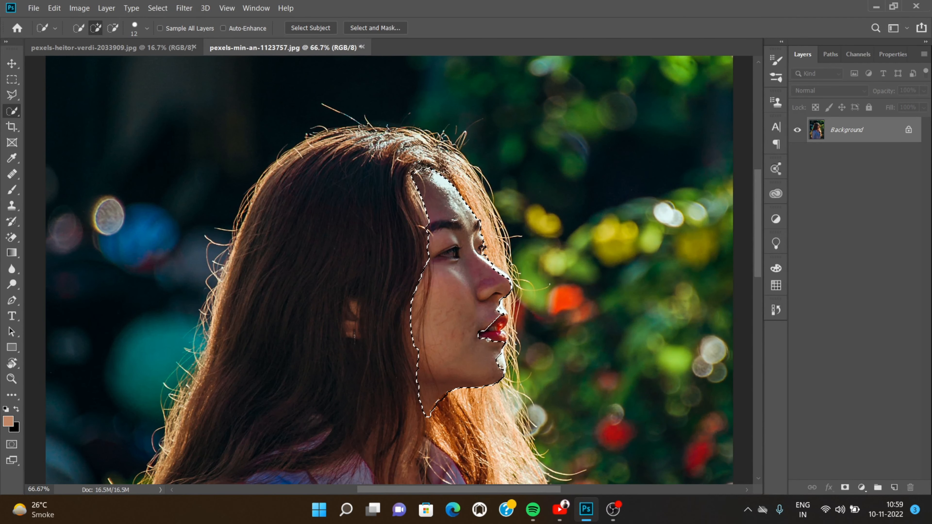
pyautogui.click(183, 8)
pyautogui.click(216, 76)
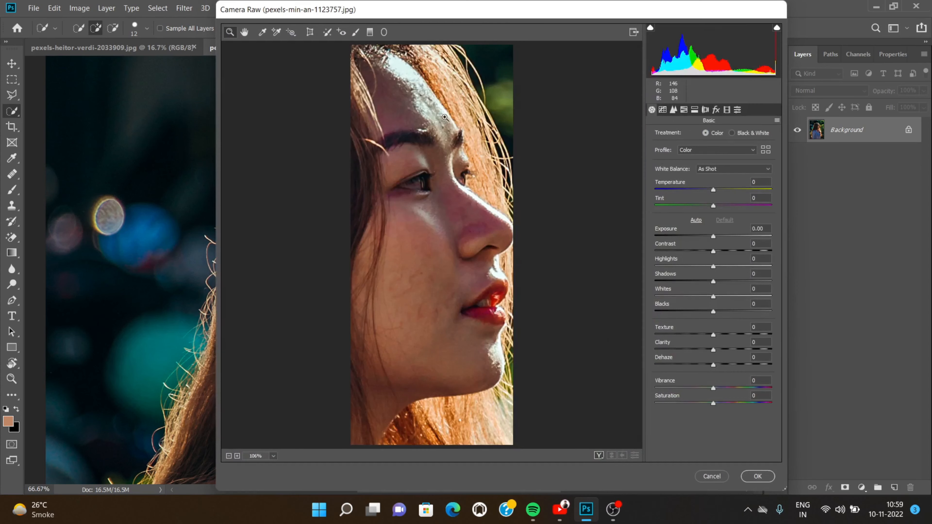
pyautogui.click(684, 110)
pyautogui.click(691, 135)
pyautogui.moveTo(713, 283); pyautogui.dragTo(655, 282)
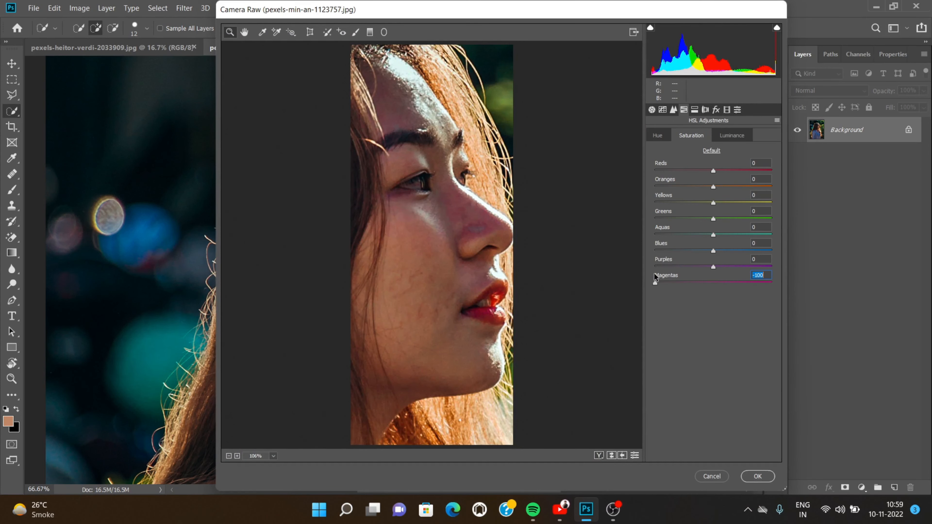
pyautogui.moveTo(691, 171); pyautogui.dragTo(730, 171)
# Step: Raise HSL luminance: Reds +29, Oranges +42, Yellows +65, Blues +26, Purples +44, Magentas +67, and also brighten Aquas and Greens
pyautogui.click(732, 135)
pyautogui.moveTo(756, 186)
pyautogui.mouseDown()
pyautogui.moveTo(735, 186)
pyautogui.moveTo(751, 203)
pyautogui.mouseUp()
pyautogui.click(714, 283)
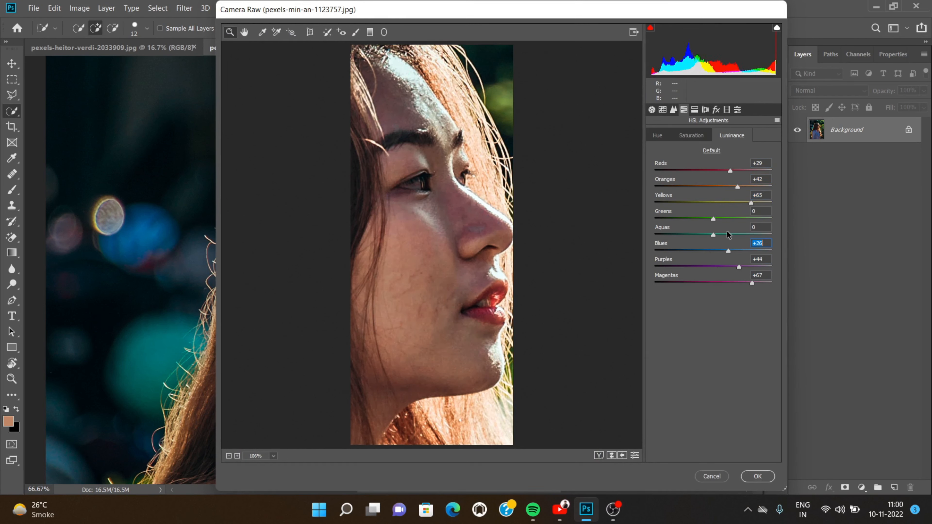
pyautogui.moveTo(728, 234); pyautogui.dragTo(737, 235)
pyautogui.moveTo(737, 219); pyautogui.dragTo(742, 219)
# Step: Smooth the selected face with luminance noise reduction, apply the Camera Raw edits and clear the selection
pyautogui.click(657, 135)
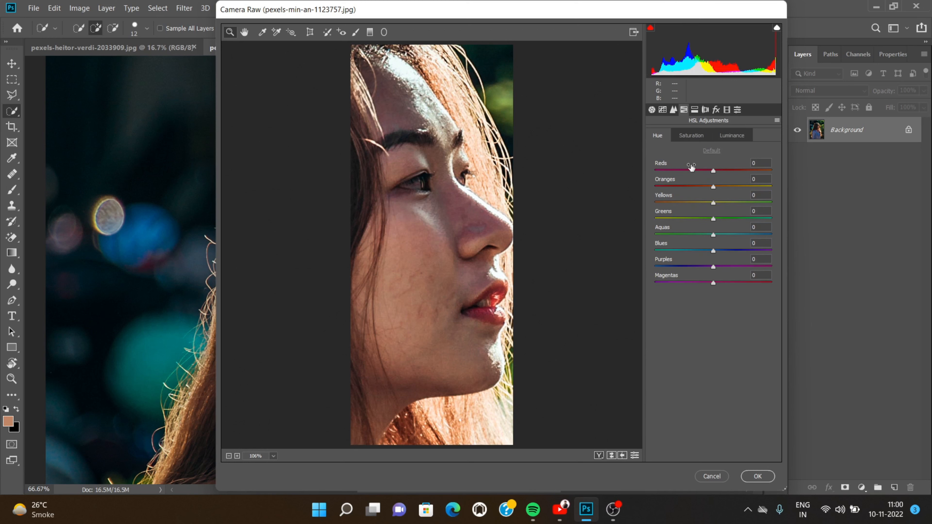
pyautogui.click(652, 109)
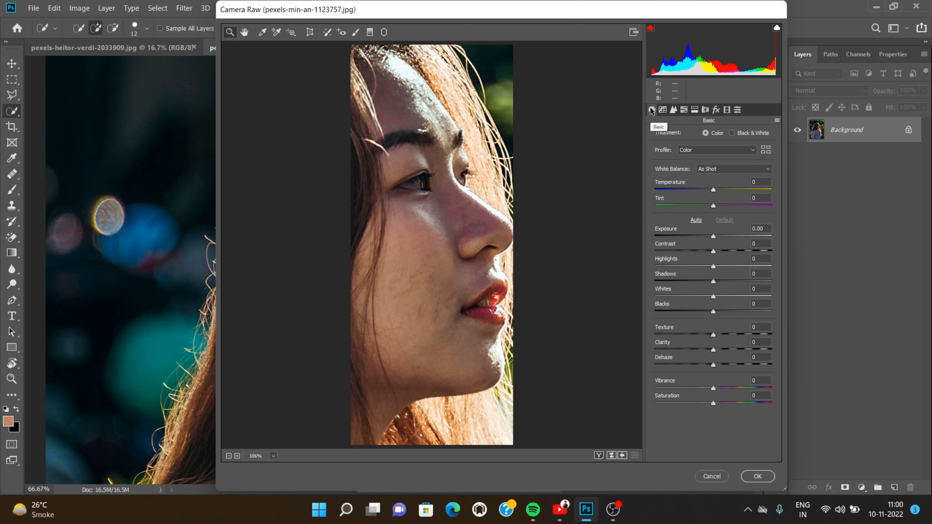
pyautogui.click(673, 109)
pyautogui.moveTo(655, 230); pyautogui.dragTo(693, 230)
pyautogui.press('Return')
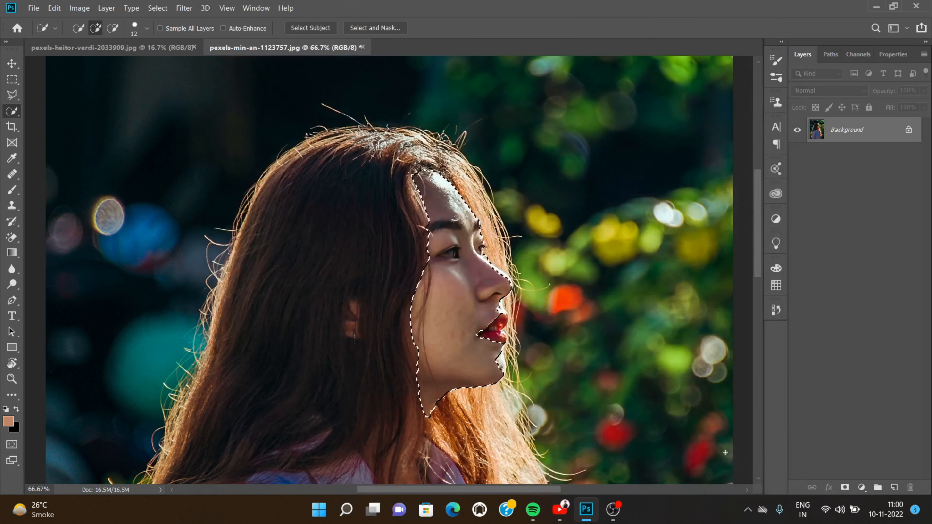
pyautogui.hotkey('ctrl', 'd')
# Step: Paint the sampled skin tone over the cheek and jaw with the Brush tool, enlarging it to size 73
pyautogui.hotkey('ctrl', '0')
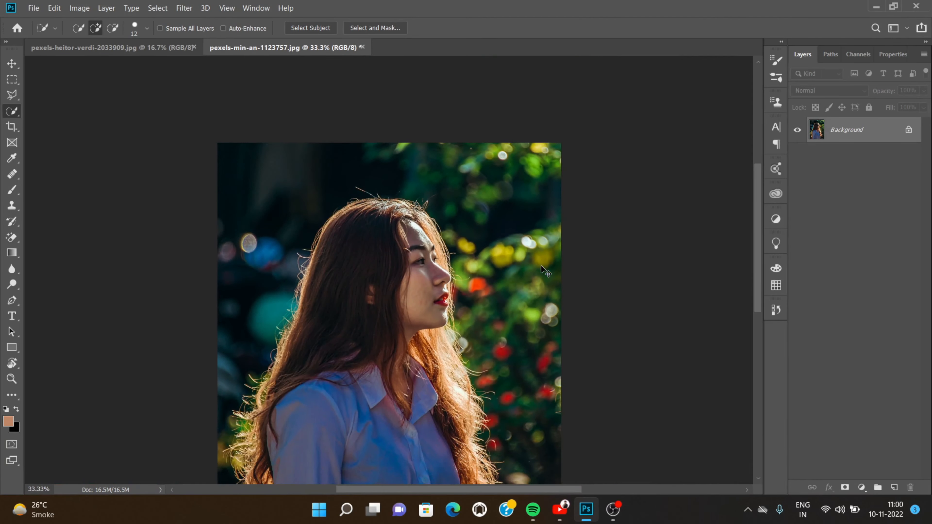
pyautogui.hotkey('ctrl', '1')
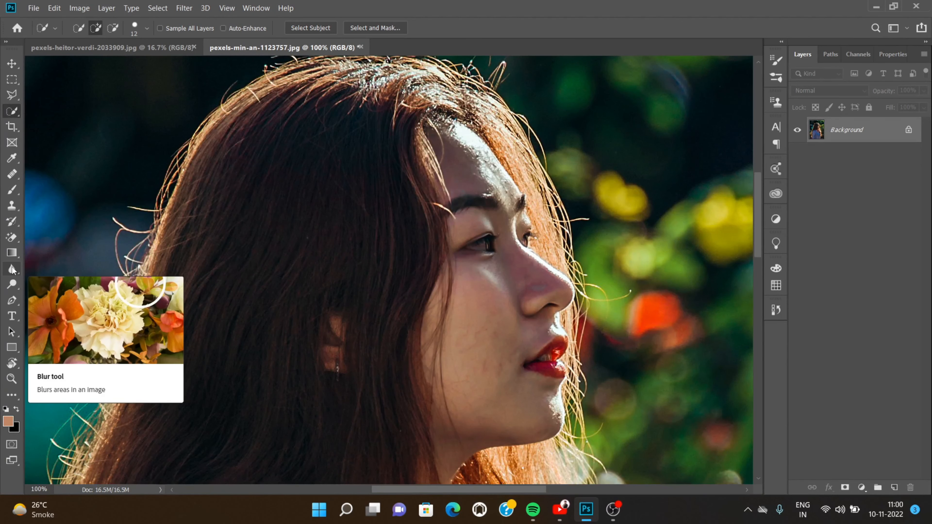
pyautogui.click(12, 190)
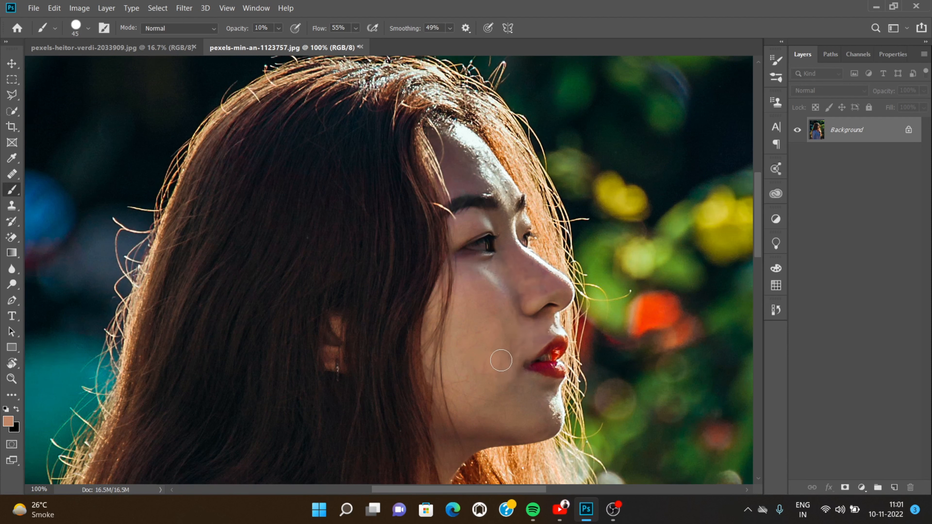
pyautogui.click(88, 28)
pyautogui.moveTo(83, 65); pyautogui.dragTo(100, 66)
pyautogui.click(501, 302)
pyautogui.moveTo(523, 423)
pyautogui.mouseDown()
pyautogui.moveTo(474, 433)
pyautogui.moveTo(464, 426)
pyautogui.moveTo(455, 451)
pyautogui.mouseUp()
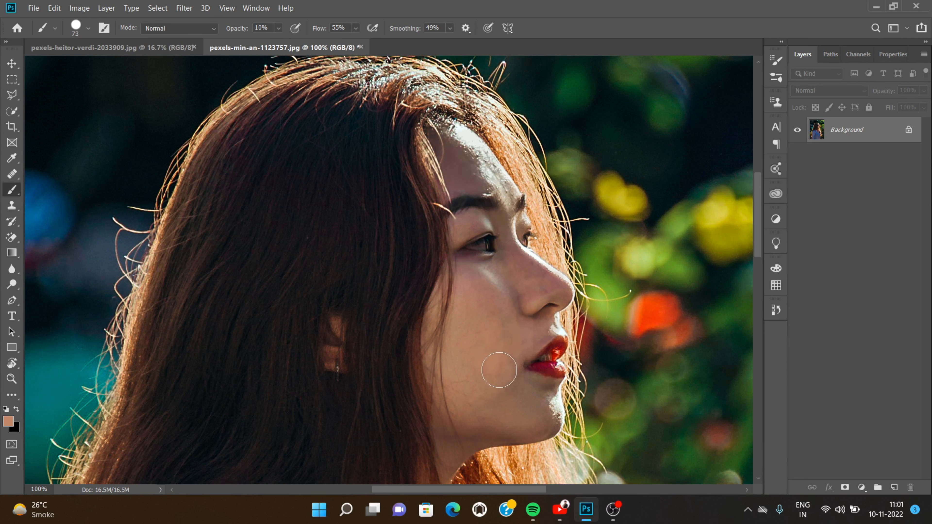
# Step: Examine the retouched face against the whole portrait and at closer magnification
pyautogui.hotkey('ctrl', '-')
pyautogui.hotkey('ctrl', '-')
pyautogui.hotkey('ctrl', '-')
pyautogui.hotkey('ctrl', '-')
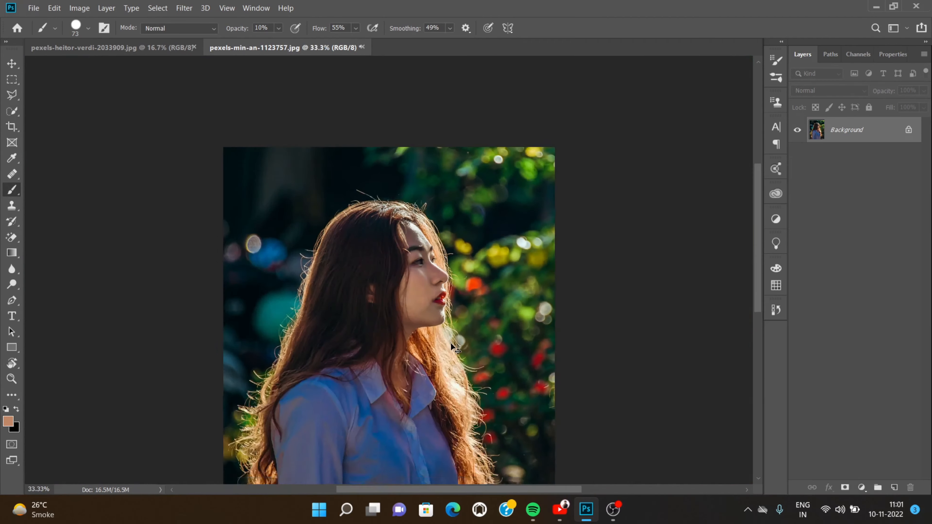
pyautogui.hotkey('ctrl', '+')
pyautogui.hotkey('ctrl', '+')
pyautogui.hotkey('ctrl', '+')
pyautogui.scroll(4, 451, 343)
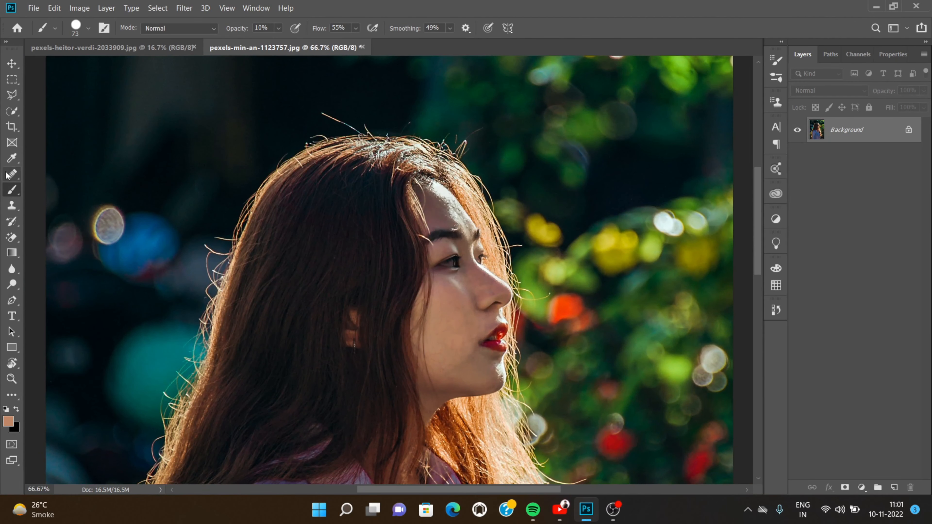
# Step: Retouch the uneven skin on the cheek with the Healing Brush and check the face, neck and shirt
pyautogui.click(6, 175)
pyautogui.hotkey('ctrl', '+')
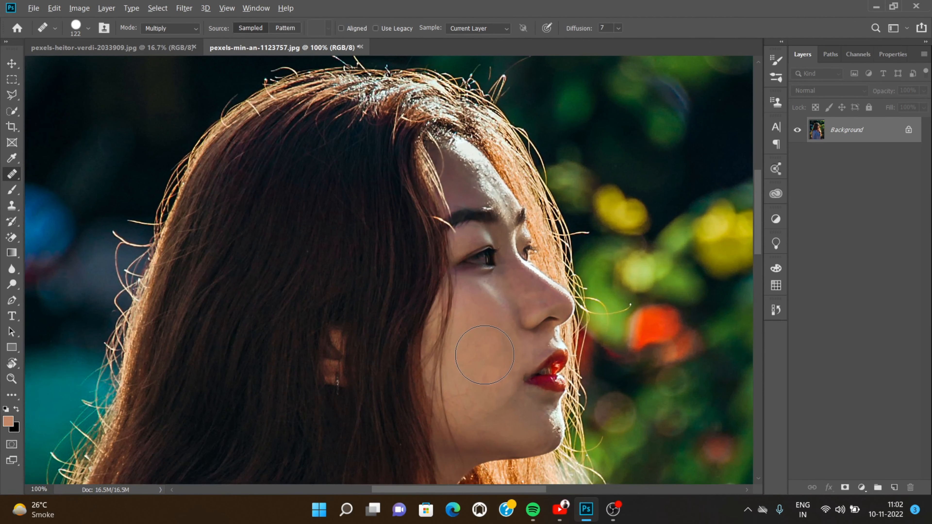
pyautogui.moveTo(485, 355); pyautogui.dragTo(490, 310)
pyautogui.scroll(-8, 482, 370)
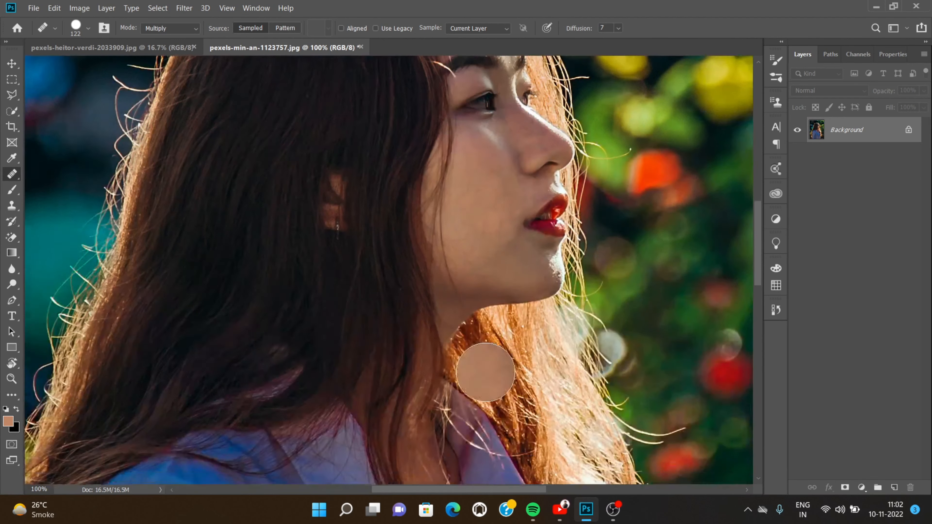
pyautogui.scroll(3, 488, 121)
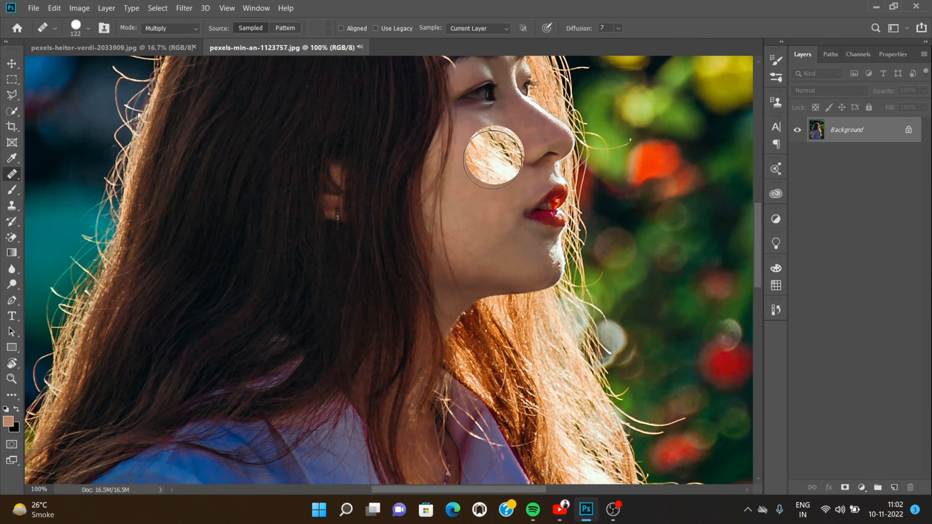
pyautogui.scroll(-10, 473, 404)
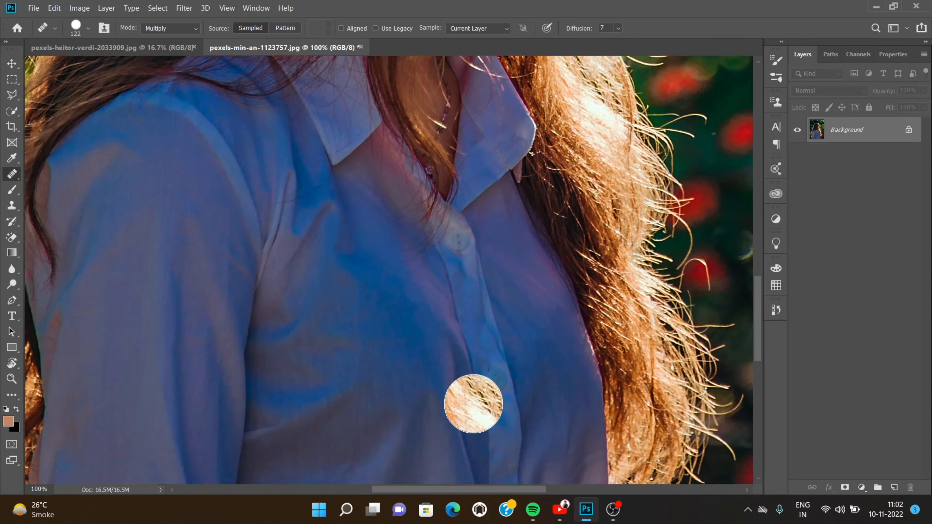
pyautogui.scroll(15, 473, 404)
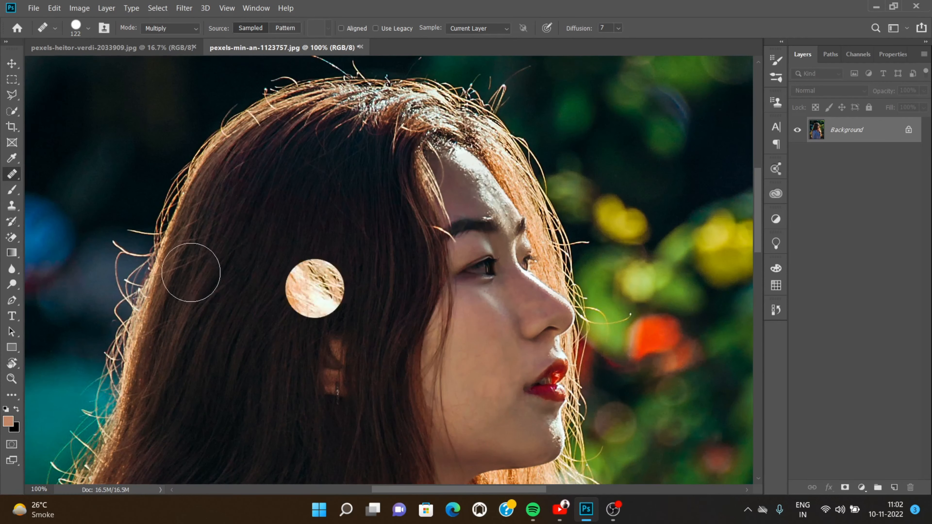
# Step: Select the face from forehead to neck with Quick Selection, removing the hair and background beyond the profile
pyautogui.click(183, 7)
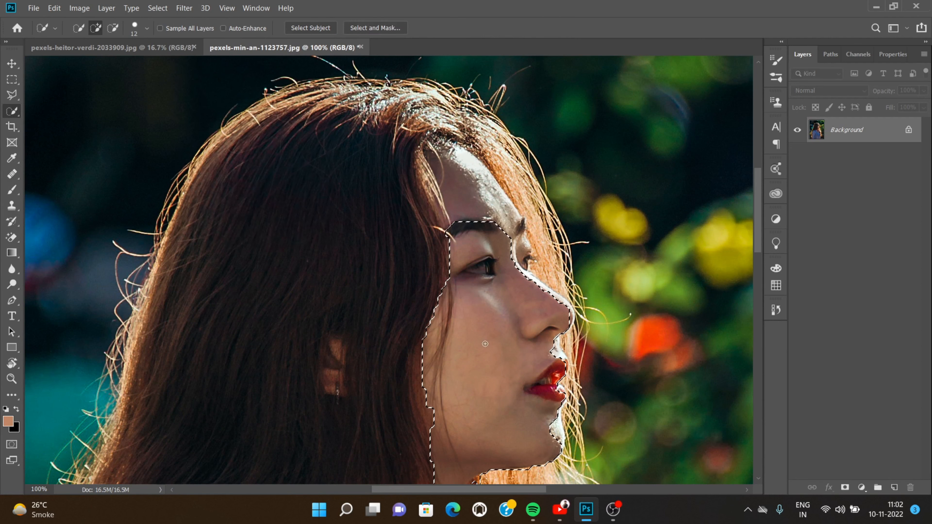
pyautogui.moveTo(530, 265); pyautogui.dragTo(563, 334)
pyautogui.scroll(-4, 586, 275)
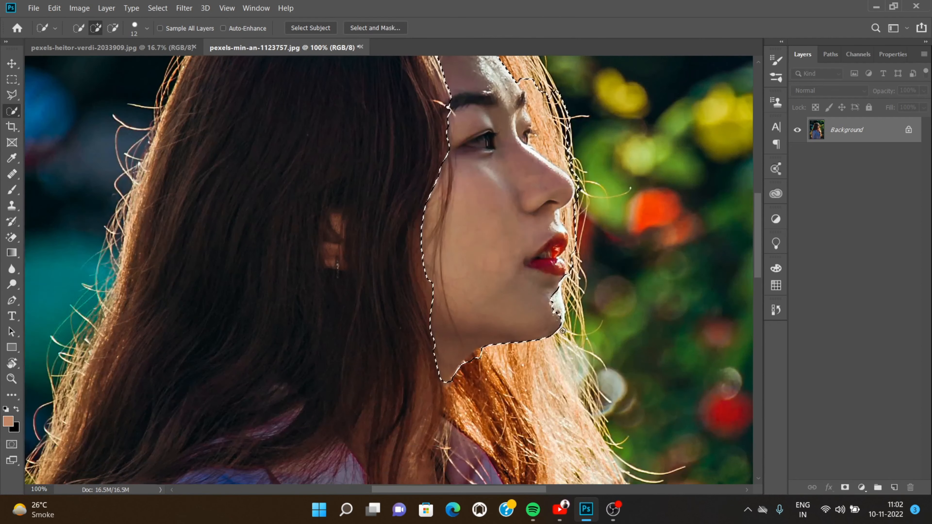
pyautogui.scroll(2, 587, 275)
pyautogui.keyDown('alt'); pyautogui.click(572, 305); pyautogui.keyUp('alt')
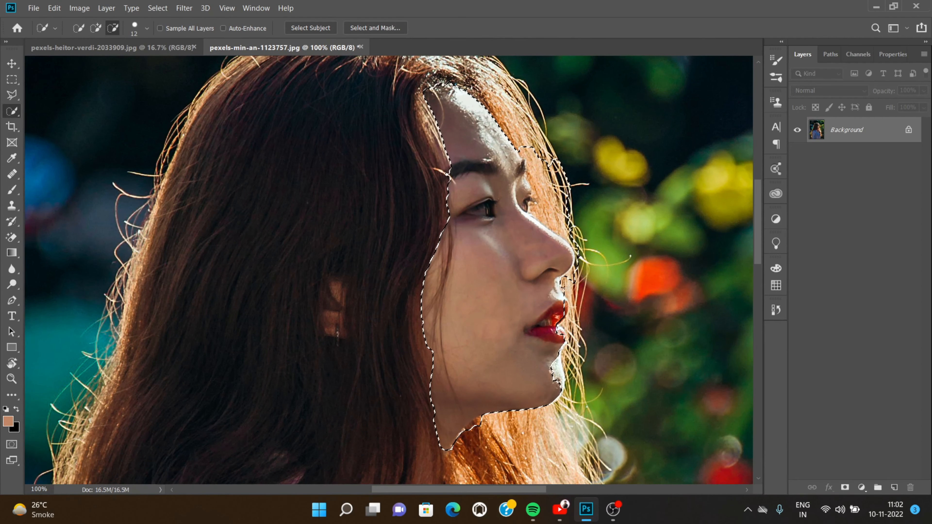
pyautogui.keyDown('alt'); pyautogui.click(569, 276); pyautogui.keyUp('alt')
pyautogui.scroll(5, 577, 253)
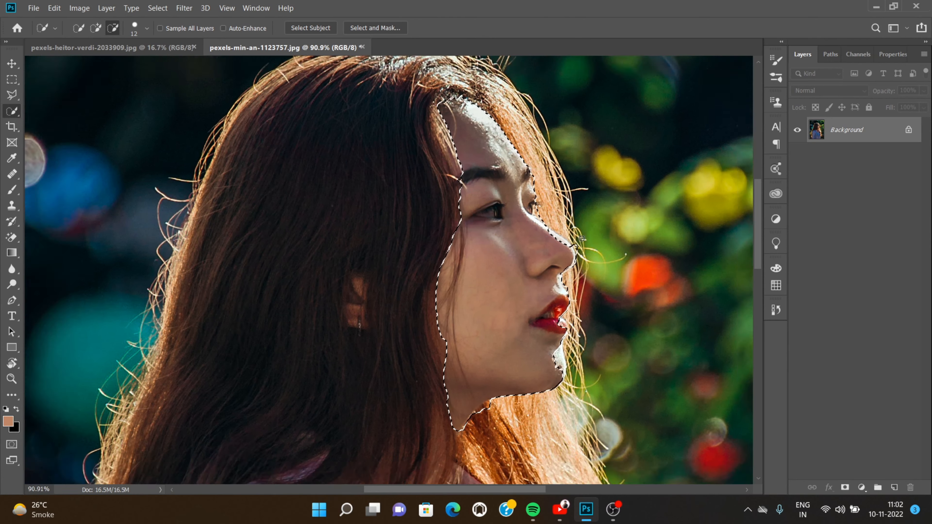
pyautogui.click(554, 235)
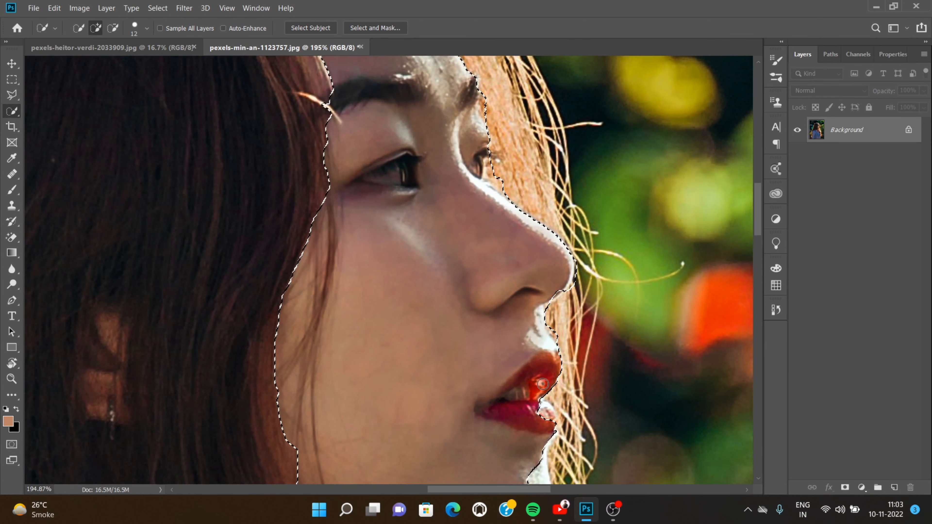
# Step: Subtract the lips from the face selection
pyautogui.keyDown('alt'); pyautogui.click(531, 382); pyautogui.keyUp('alt')
pyautogui.moveTo(530, 381)
pyautogui.keyDown('alt'); pyautogui.mouseDown()
pyautogui.moveTo(550, 362)
pyautogui.moveTo(493, 406)
pyautogui.moveTo(512, 419)
pyautogui.mouseUp(); pyautogui.keyUp('alt')
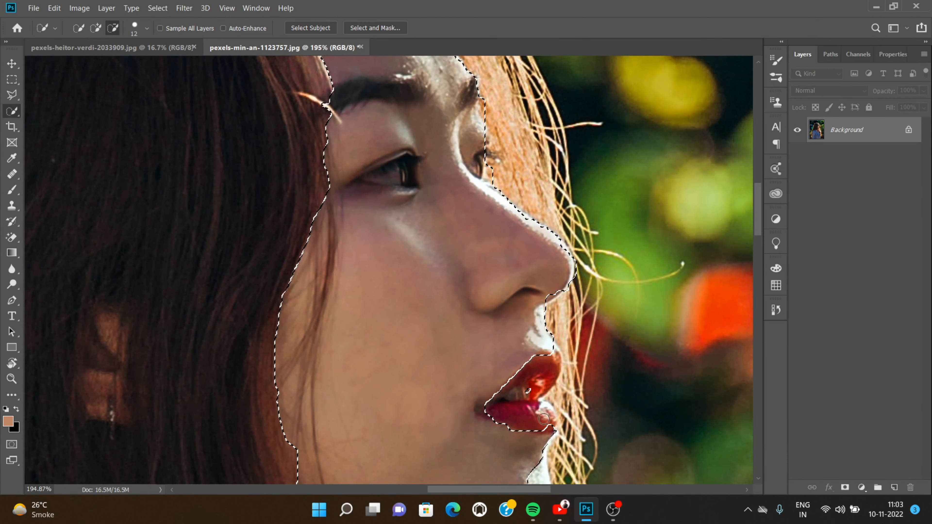
pyautogui.scroll(-4, 503, 419)
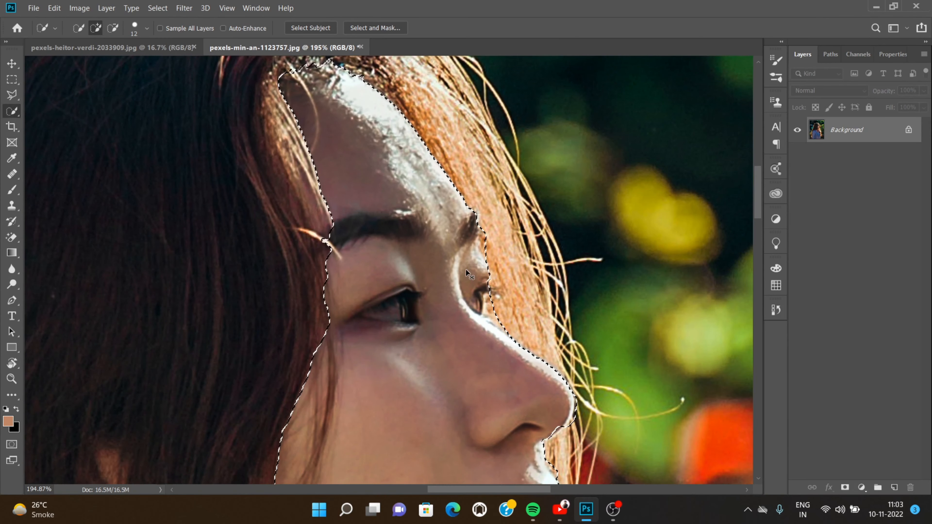
pyautogui.scroll(-2, 395, 463)
pyautogui.press('alt')
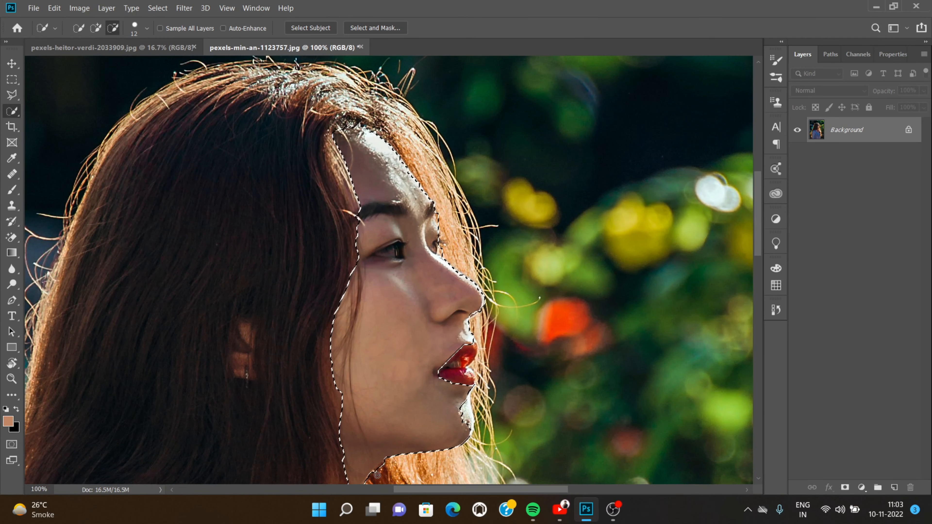
# Step: Try a High Pass filter on the selected face with a radius of 1.8 pixels
pyautogui.click(183, 8)
pyautogui.moveTo(235, 237)
pyautogui.click(372, 249)
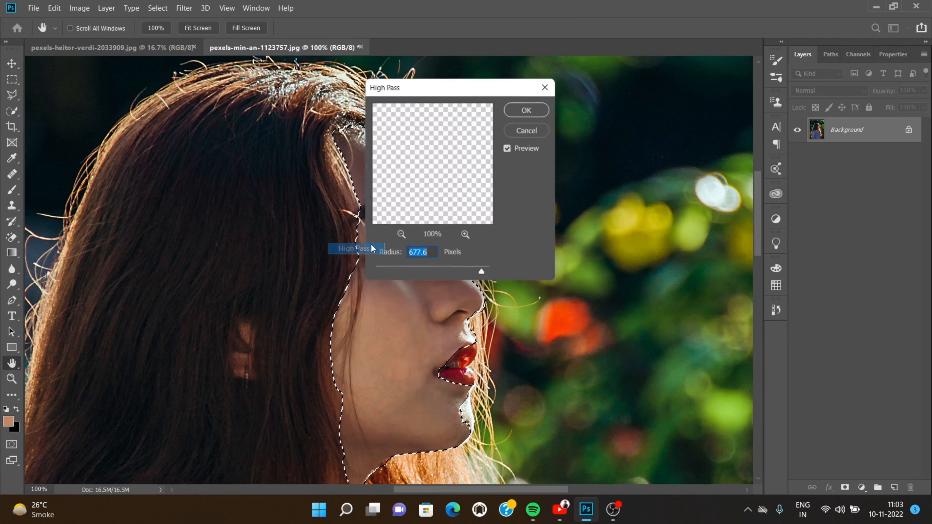
pyautogui.moveTo(484, 90); pyautogui.dragTo(677, 97)
pyautogui.moveTo(597, 281); pyautogui.dragTo(634, 282)
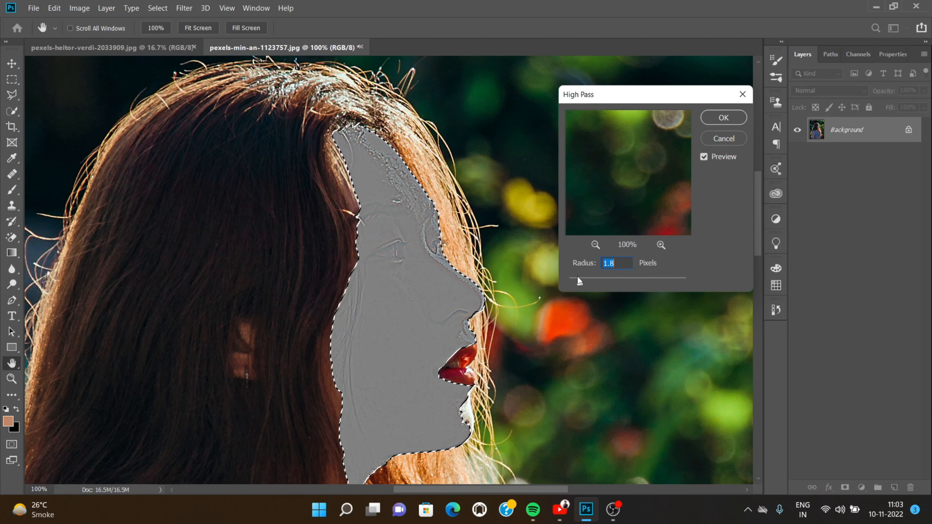
# Step: Preview the whole face at 33% in the High Pass filter and try a radius of 4.2 pixels
pyautogui.click(595, 244)
pyautogui.click(595, 244)
pyautogui.click(595, 245)
pyautogui.click(595, 244)
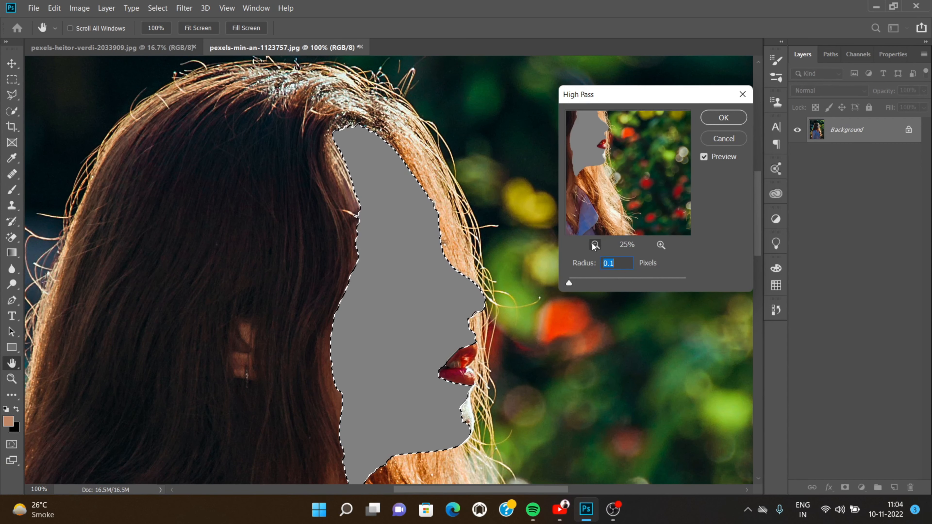
pyautogui.click(595, 245)
pyautogui.click(661, 245)
pyautogui.click(660, 245)
pyautogui.moveTo(621, 165); pyautogui.dragTo(634, 208)
pyautogui.moveTo(569, 283); pyautogui.dragTo(576, 282)
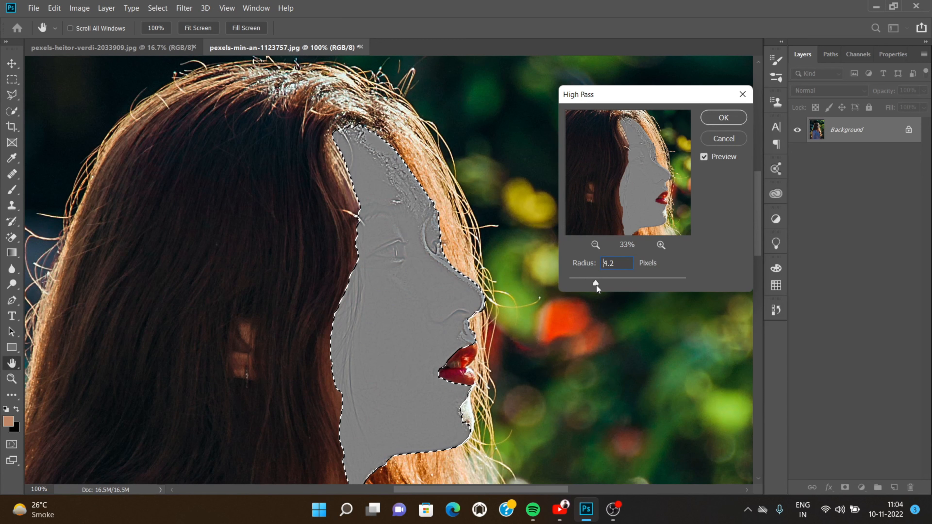
pyautogui.click(728, 120)
# Step: Try a layer mask made from the face selection, and undo it
pyautogui.press('w')
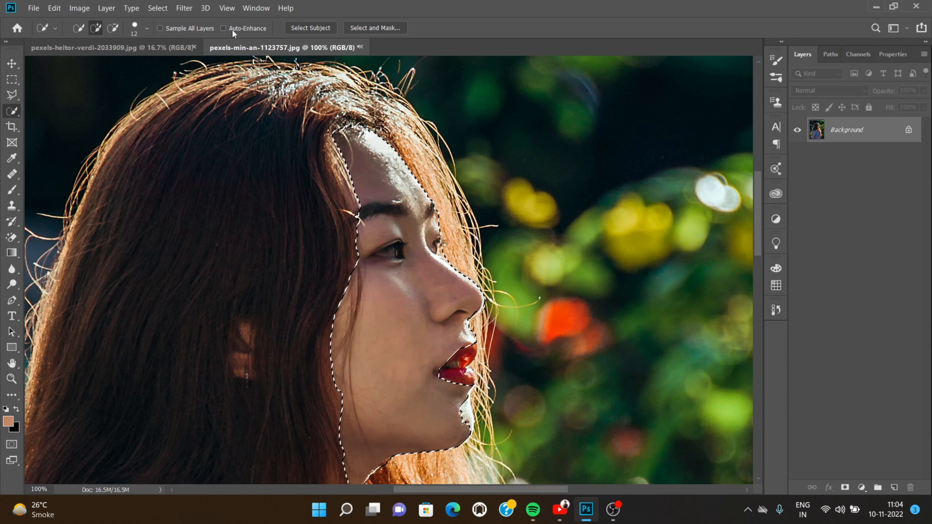
pyautogui.click(311, 28)
pyautogui.click(499, 202)
pyautogui.click(844, 487)
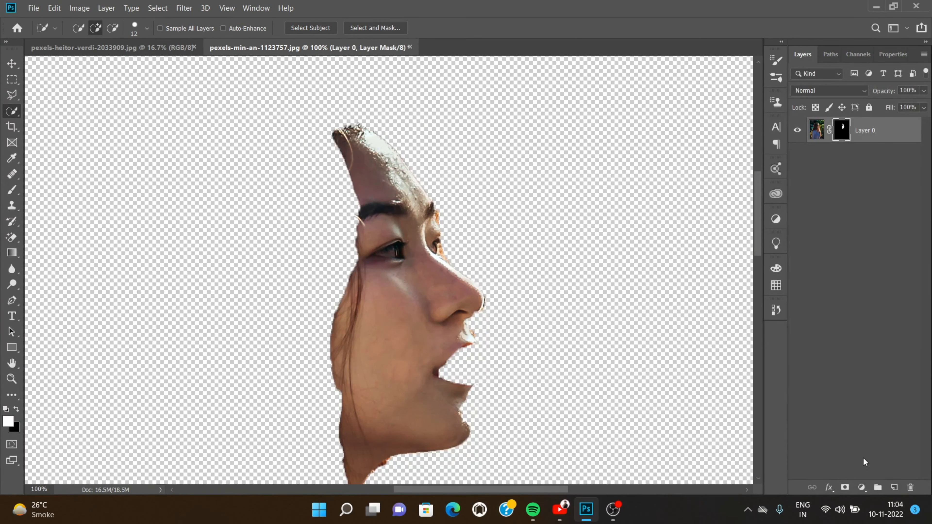
pyautogui.hotkey('ctrl', 'z')
pyautogui.click(861, 487)
pyautogui.click(866, 276)
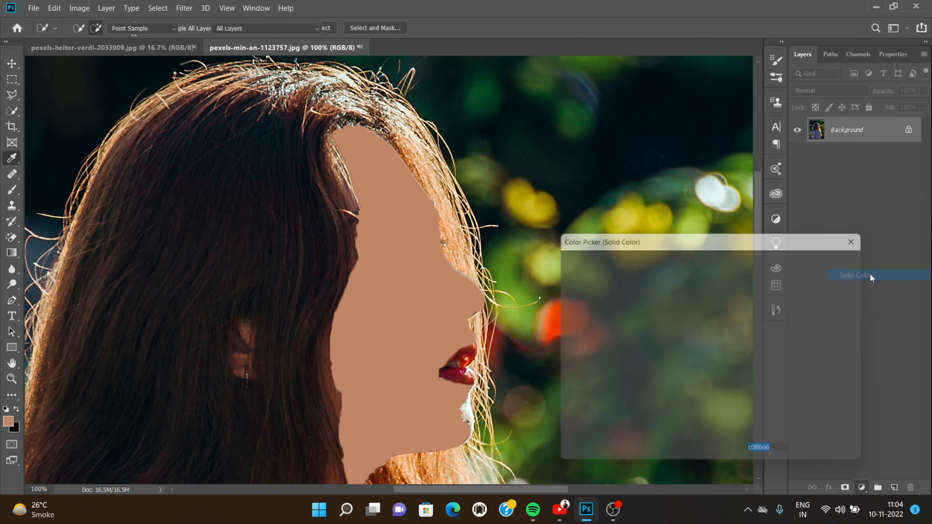
pyautogui.click(620, 284)
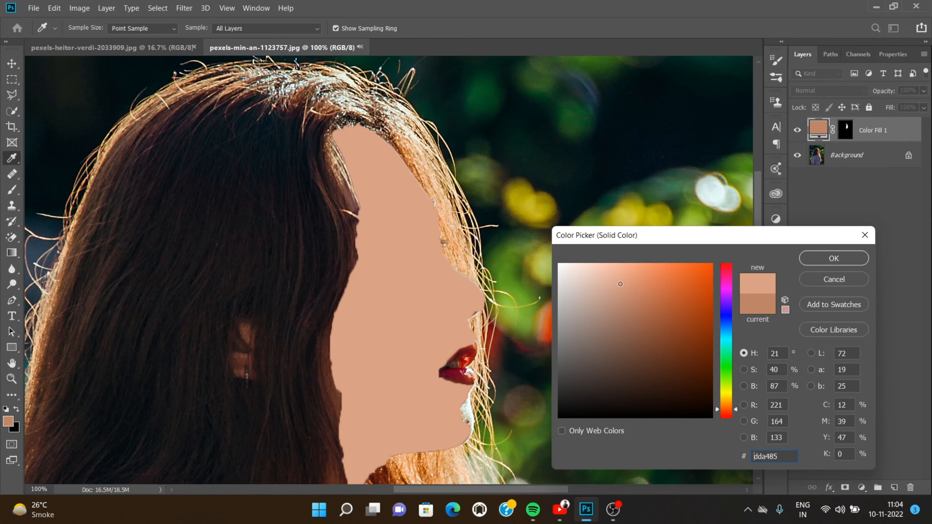
pyautogui.click(608, 281)
pyautogui.moveTo(725, 409)
pyautogui.mouseDown()
pyautogui.moveTo(725, 378)
pyautogui.moveTo(726, 415)
pyautogui.mouseUp()
pyautogui.click(844, 279)
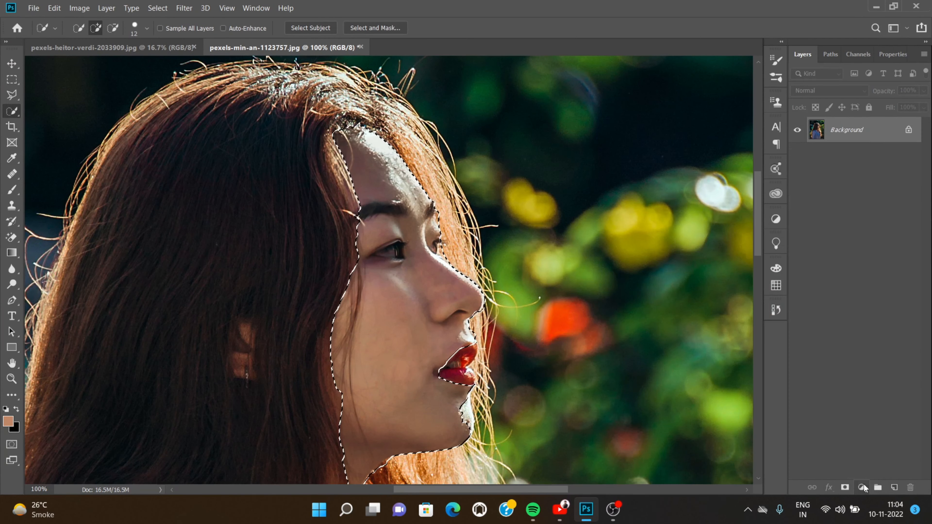
# Step: Add a Brightness/Contrast adjustment limited to the selected face, with Brightness 27 and Contrast 4
pyautogui.click(863, 487)
pyautogui.click(844, 312)
pyautogui.moveTo(855, 128); pyautogui.dragTo(857, 148)
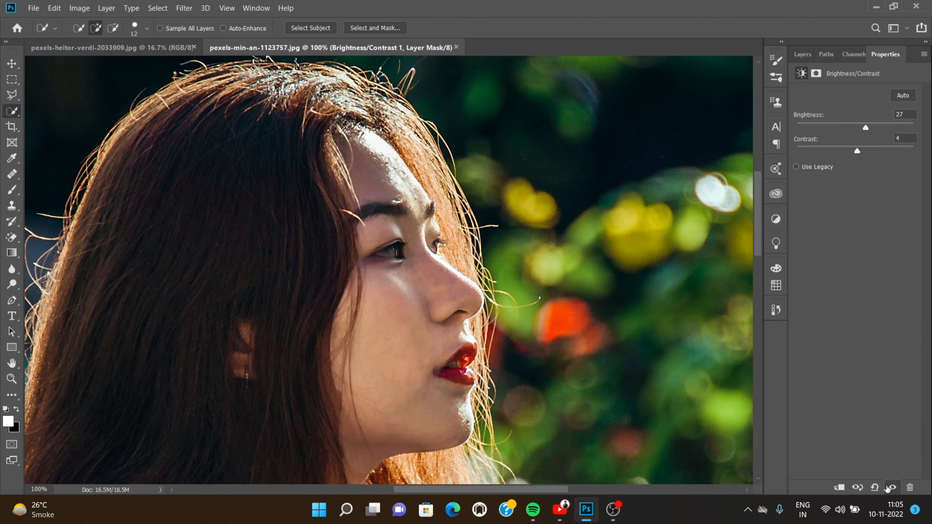
# Step: Add an Exposure adjustment over the whole portrait with Exposure at +0.66
pyautogui.click(803, 54)
pyautogui.click(861, 488)
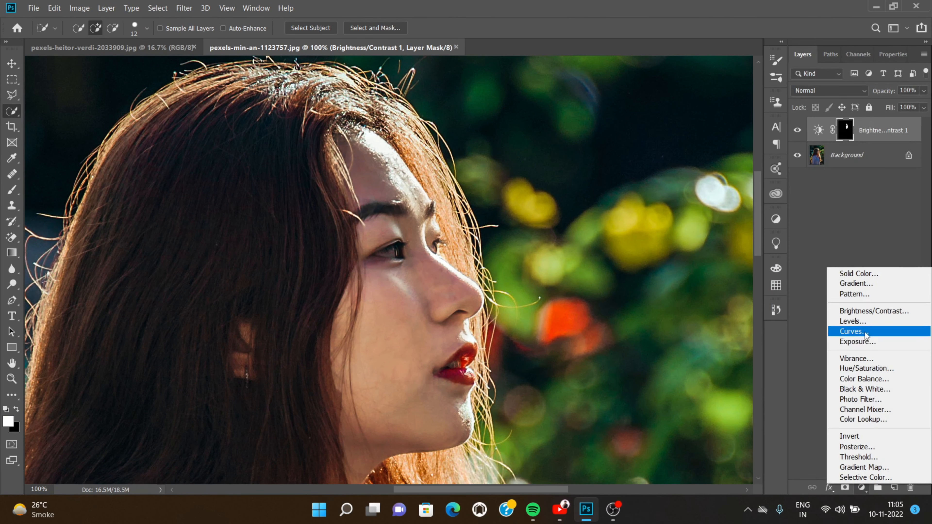
pyautogui.click(858, 342)
pyautogui.moveTo(855, 123); pyautogui.dragTo(861, 122)
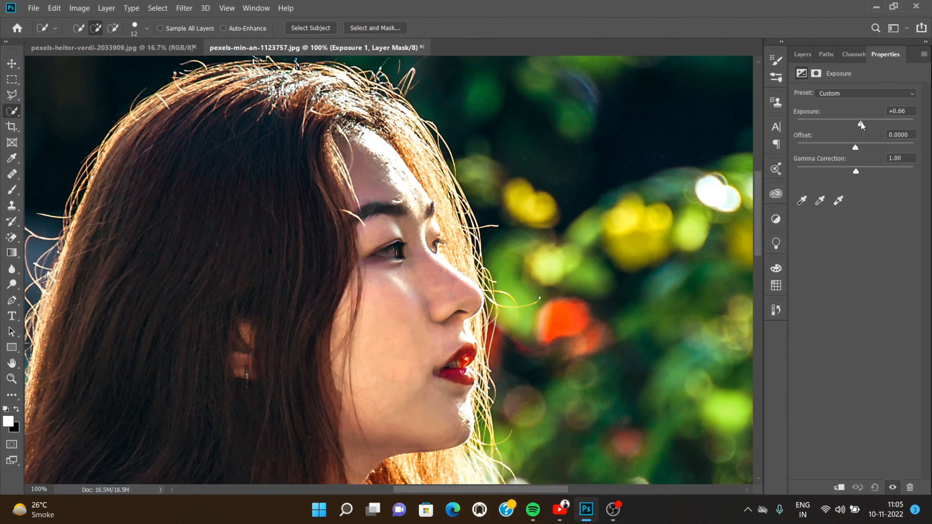
# Step: Merge the Exposure and Brightness/Contrast adjustment layers into one layer
pyautogui.click(805, 54)
pyautogui.hotkey('ctrl', '-')
pyautogui.hotkey('ctrl', '-')
pyautogui.hotkey('ctrl', '-')
pyautogui.hotkey('ctrl', '-')
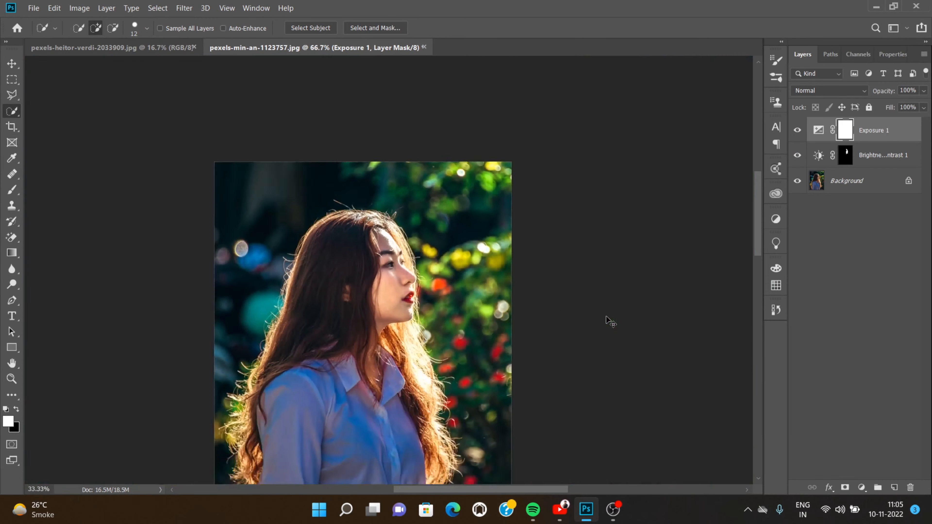
pyautogui.keyDown('ctrl'); pyautogui.click(877, 152); pyautogui.keyUp('ctrl')
pyautogui.rightClick(877, 151)
pyautogui.click(740, 347)
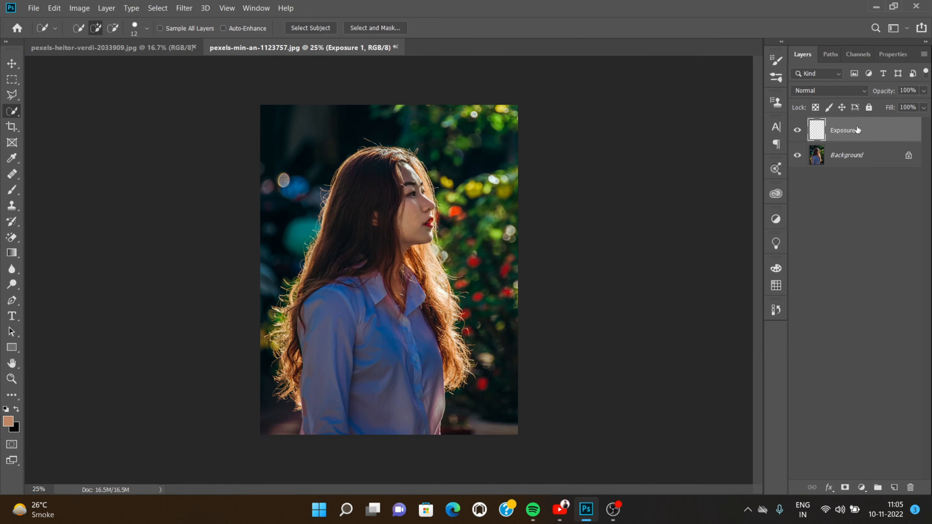
# Step: Merge the combined adjustment layer with the Background layer
pyautogui.rightClick(857, 130)
pyautogui.keyDown('ctrl'); pyautogui.click(868, 153); pyautogui.keyUp('ctrl')
pyautogui.rightClick(866, 150)
pyautogui.click(858, 246)
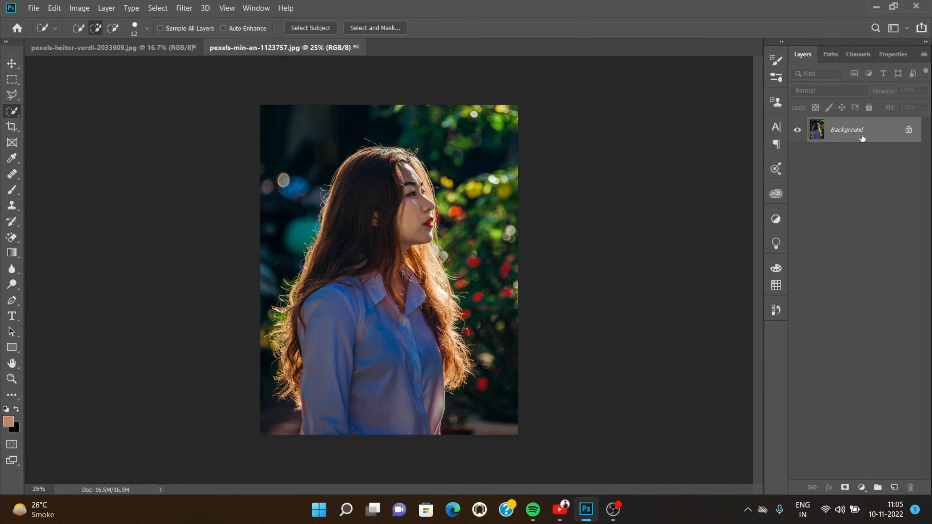
# Step: Duplicate the Background layer and select the shirt with Quick Selection
pyautogui.moveTo(861, 139); pyautogui.dragTo(894, 487)
pyautogui.moveTo(330, 338); pyautogui.dragTo(418, 367)
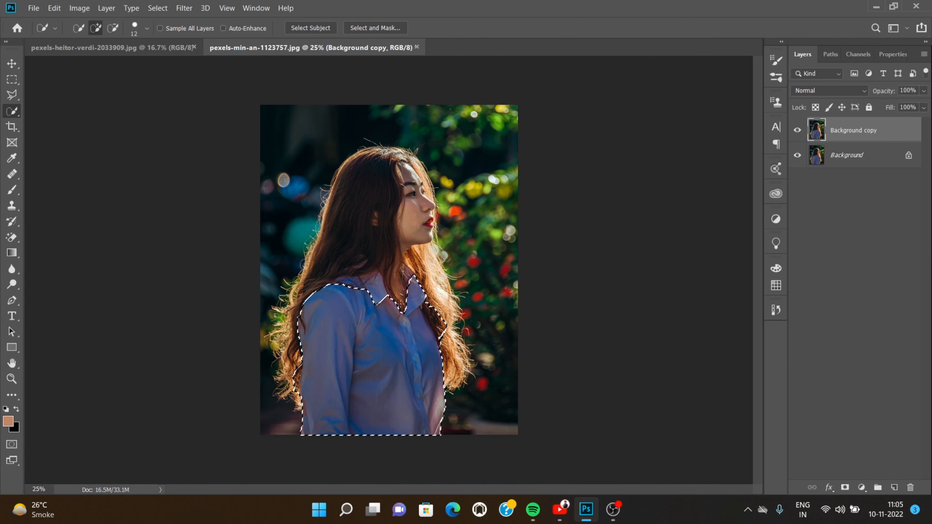
pyautogui.moveTo(381, 293); pyautogui.dragTo(347, 280)
# Step: Add the missing collar areas to the shirt selection and refine its edge around the neck opening
pyautogui.hotkey('ctrl', '+')
pyautogui.hotkey('ctrl', '+')
pyautogui.hotkey('ctrl', '+')
pyautogui.hotkey('ctrl', '+')
pyautogui.hotkey('ctrl', '+')
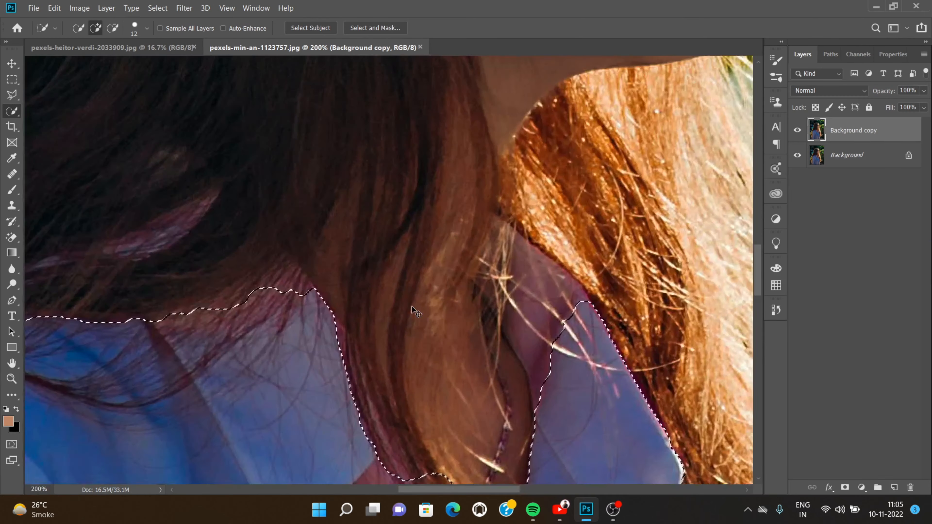
pyautogui.moveTo(558, 372); pyautogui.dragTo(506, 270)
pyautogui.scroll(-5, 506, 269)
pyautogui.moveTo(383, 162)
pyautogui.mouseDown()
pyautogui.moveTo(395, 240)
pyautogui.moveTo(499, 426)
pyautogui.moveTo(445, 366)
pyautogui.moveTo(477, 331)
pyautogui.mouseUp()
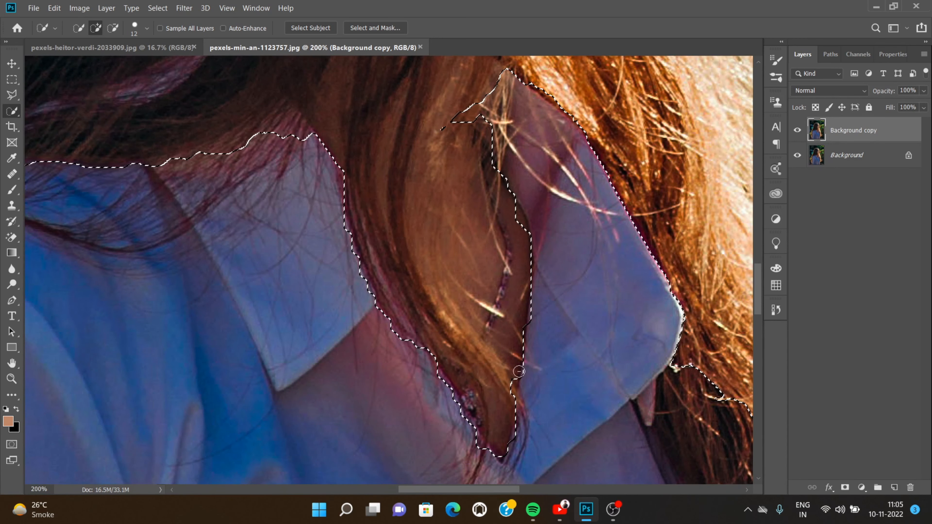
pyautogui.moveTo(508, 367); pyautogui.dragTo(514, 397)
pyautogui.moveTo(456, 134); pyautogui.dragTo(515, 220)
# Step: Extend the shirt selection around the shoulder and collar, and subtract the dark hair falling over them
pyautogui.scroll(1, 360, 210)
pyautogui.hscroll(-10, 359, 210)
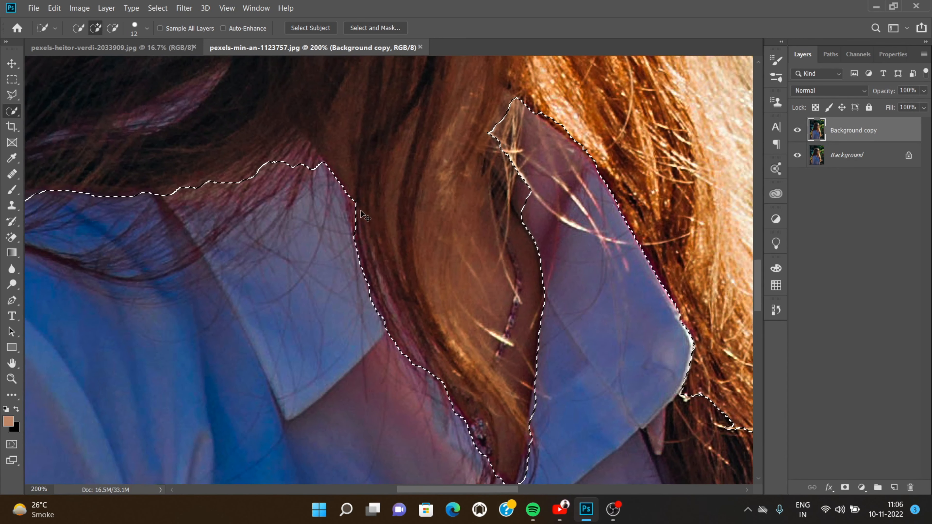
pyautogui.moveTo(504, 92)
pyautogui.mouseDown()
pyautogui.moveTo(468, 111)
pyautogui.moveTo(336, 143)
pyautogui.moveTo(593, 146)
pyautogui.mouseUp()
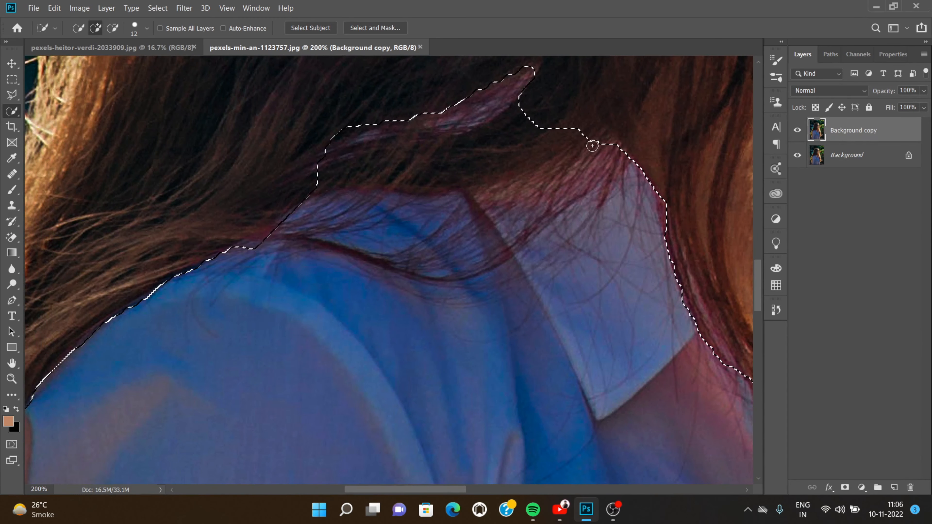
pyautogui.press('super')
pyautogui.click(665, 134)
pyautogui.moveTo(655, 127)
pyautogui.mouseDown()
pyautogui.moveTo(312, 156)
pyautogui.moveTo(549, 137)
pyautogui.mouseUp()
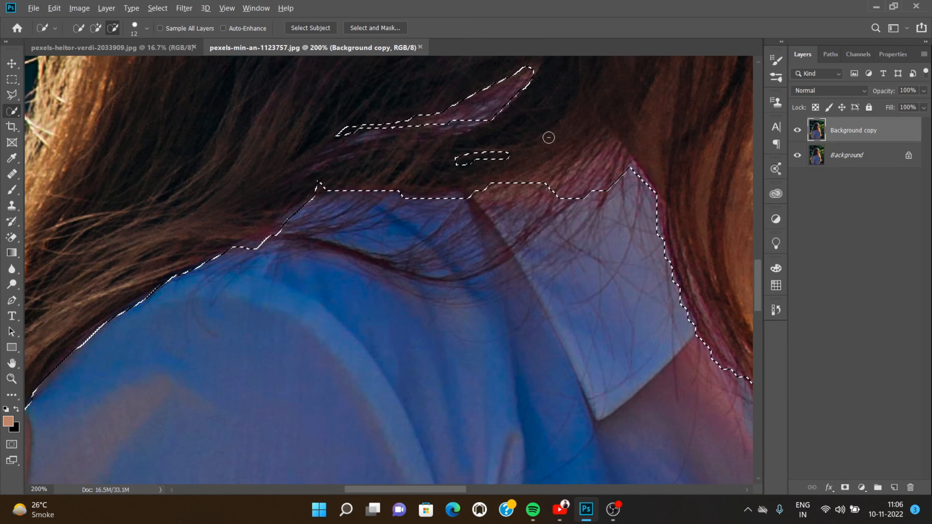
# Step: Subtract the hair beside the sleeve from the shirt selection
pyautogui.scroll(-4, 294, 181)
pyautogui.hotkey('ctrl', '-')
pyautogui.hotkey('ctrl', '-')
pyautogui.hotkey('ctrl', '-')
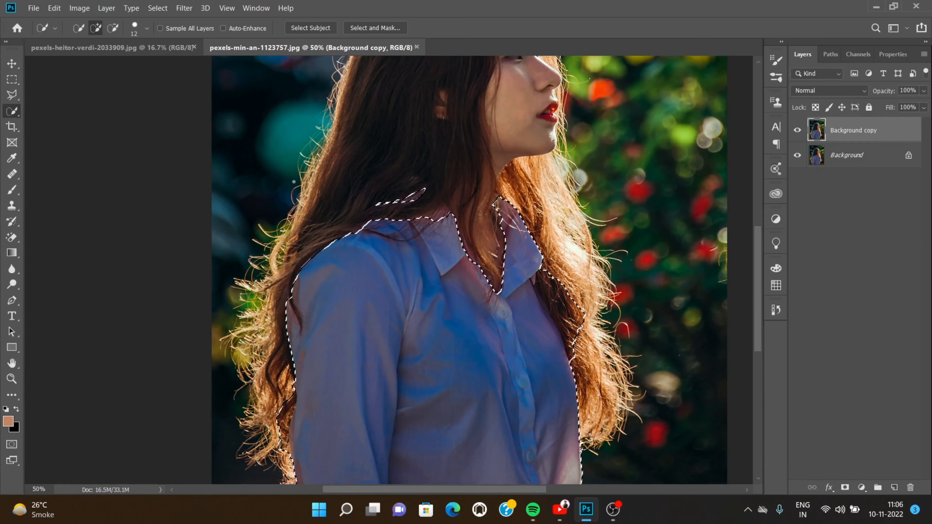
pyautogui.scroll(-1, 290, 387)
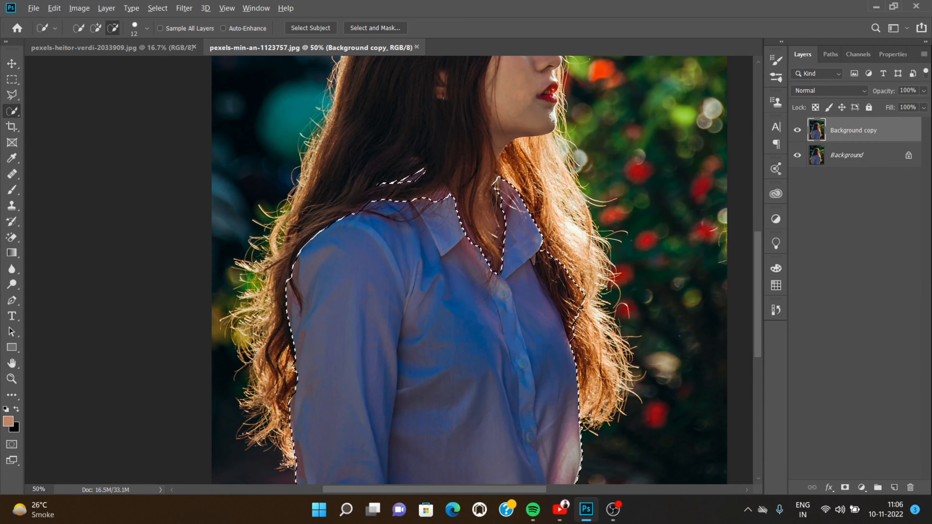
pyautogui.scroll(-1, 696, 206)
pyautogui.scroll(-1, 697, 206)
# Step: In Camera Raw's HSL saturation, set Reds, Aquas, Blues, Purples and Magentas to -100, Oranges to +75 and Yellows to +37
pyautogui.click(184, 8)
pyautogui.click(282, 78)
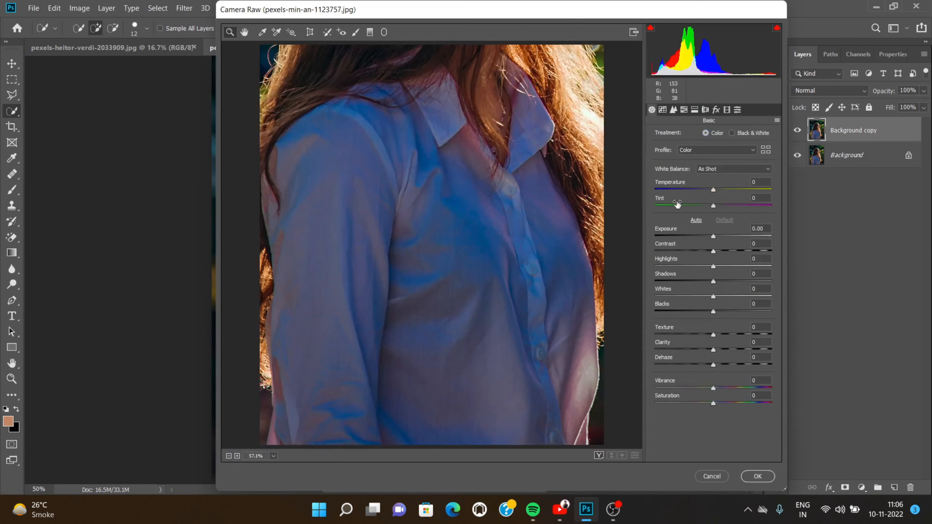
pyautogui.click(690, 136)
pyautogui.moveTo(713, 250); pyautogui.dragTo(655, 250)
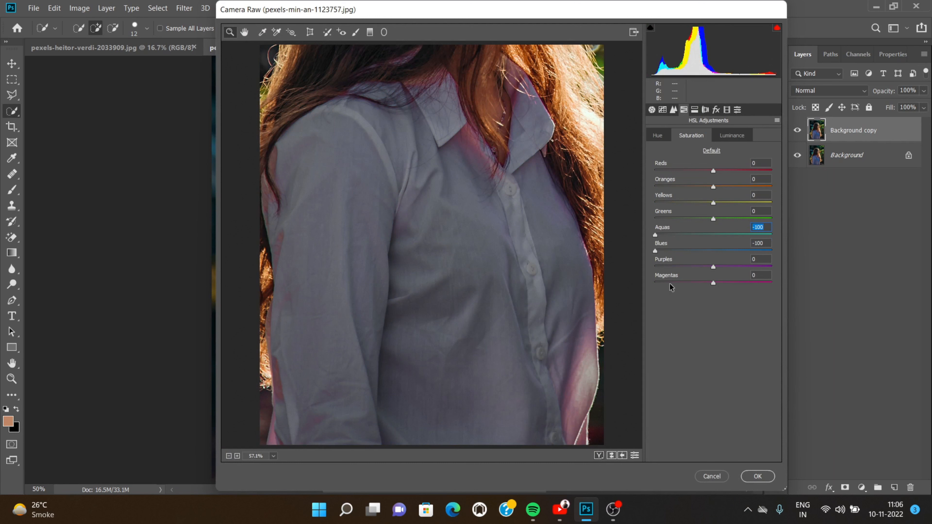
pyautogui.moveTo(713, 267); pyautogui.dragTo(655, 267)
pyautogui.moveTo(713, 171); pyautogui.dragTo(655, 171)
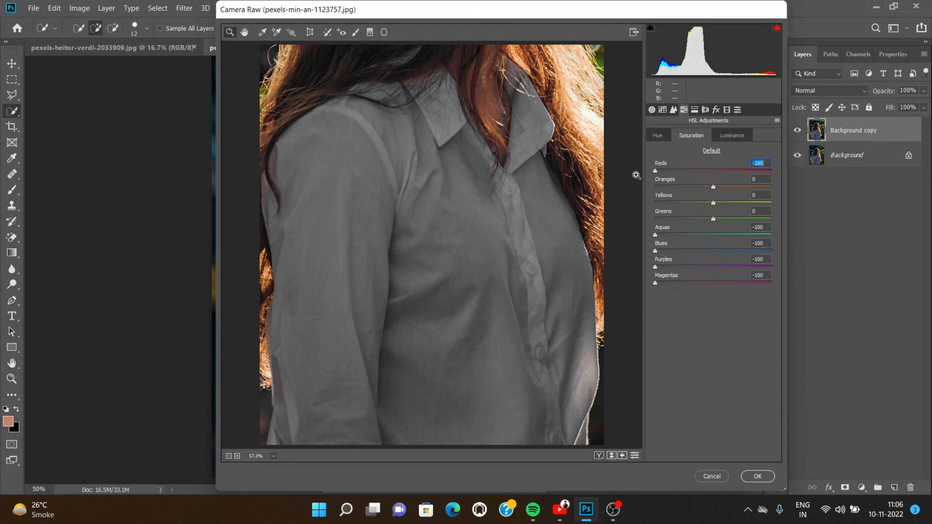
pyautogui.moveTo(713, 187); pyautogui.dragTo(757, 199)
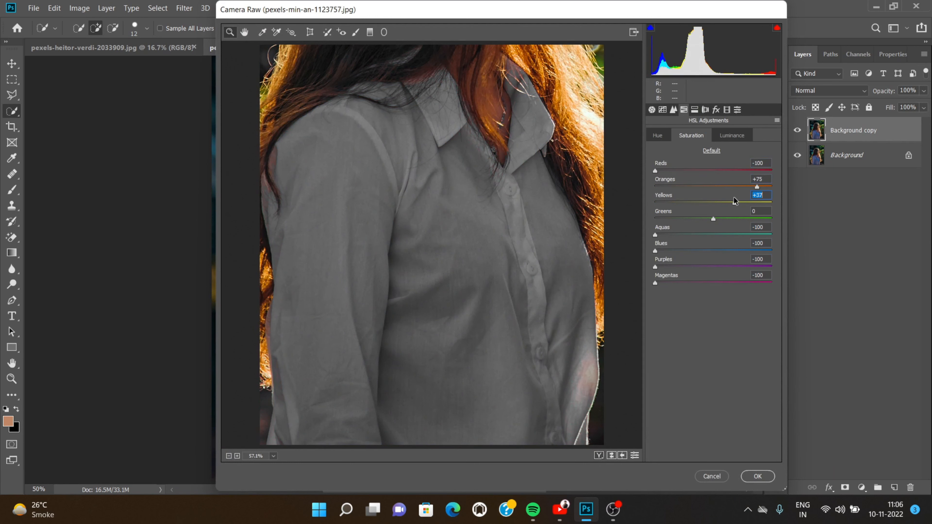
# Step: Adjust the HSL luminance of Blues, Aquas, Oranges, Reds and Greens to brighten the shirt, and apply the Camera Raw edits
pyautogui.click(731, 135)
pyautogui.moveTo(713, 250); pyautogui.dragTo(730, 252)
pyautogui.moveTo(742, 236); pyautogui.dragTo(740, 235)
pyautogui.moveTo(713, 187); pyautogui.dragTo(710, 187)
pyautogui.moveTo(713, 170); pyautogui.dragTo(729, 171)
pyautogui.moveTo(713, 219); pyautogui.dragTo(723, 219)
pyautogui.click(757, 476)
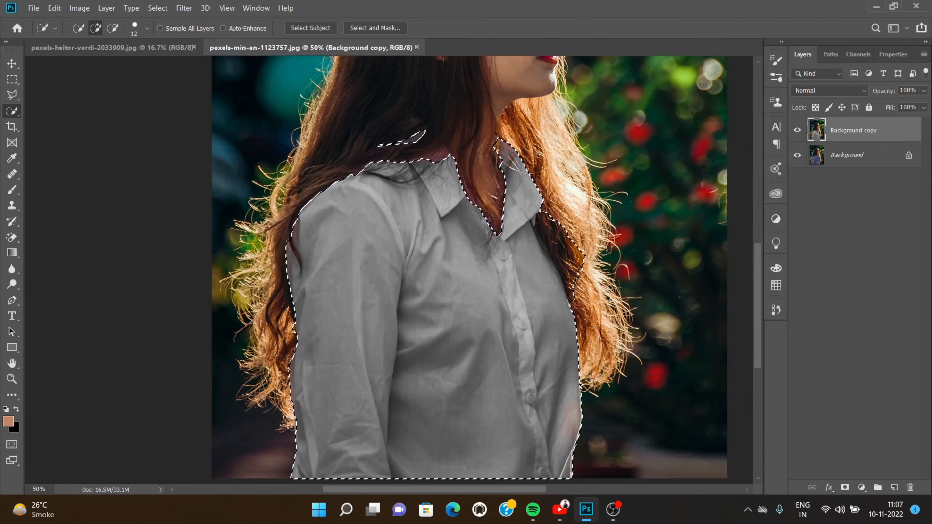
# Step: Try a Hue/Saturation adjustment layer on the shirt selection with Hue at -43, and undo it
pyautogui.hotkey('ctrl', '-')
pyautogui.click(861, 487)
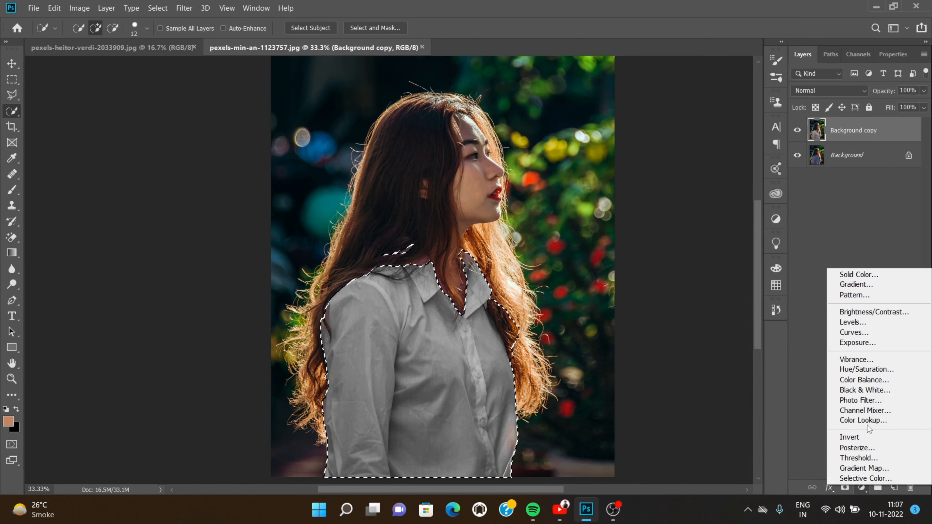
pyautogui.click(844, 370)
pyautogui.moveTo(855, 139); pyautogui.dragTo(803, 140)
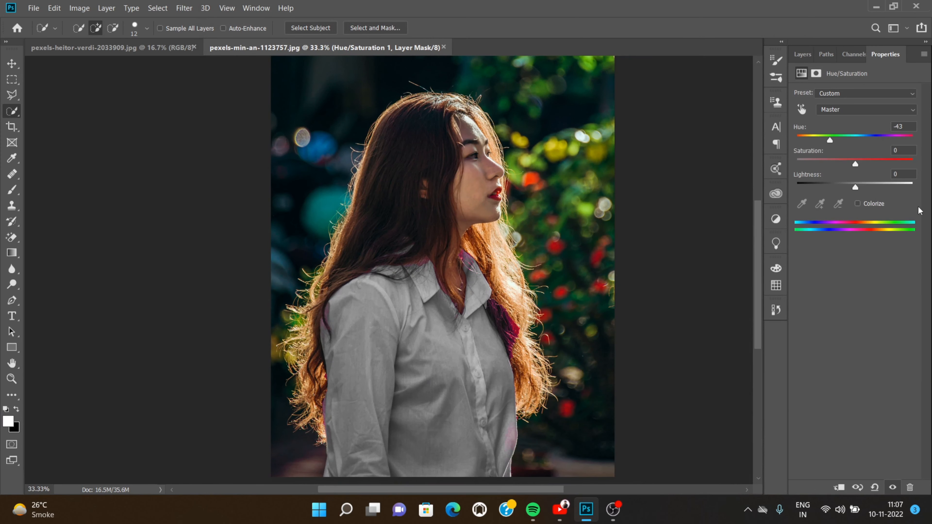
pyautogui.click(802, 54)
pyautogui.hotkey('ctrl', 'z')
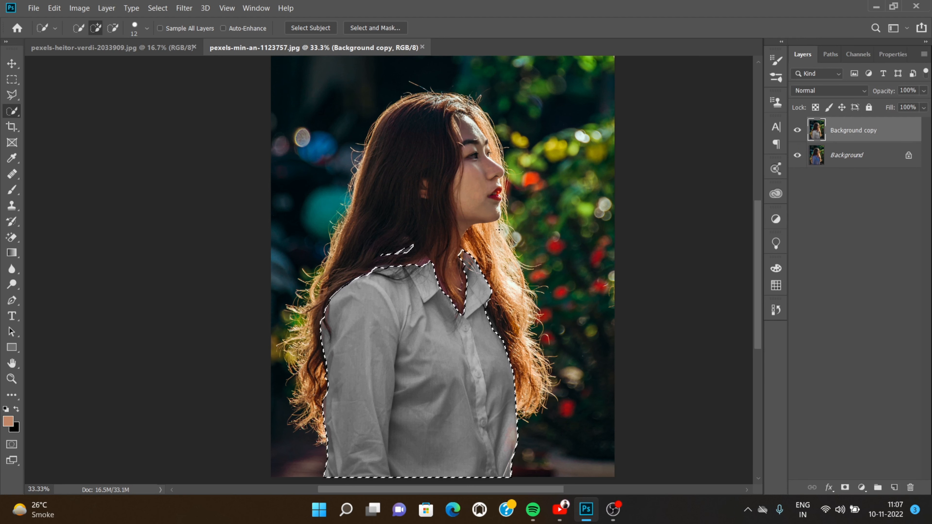
# Step: Try to replace the shirt's grey with pure red ff0000 using Replace Color, sampling several areas of the shirt
pyautogui.click(80, 8)
pyautogui.moveTo(94, 35)
pyautogui.click(354, 277)
pyautogui.click(261, 258)
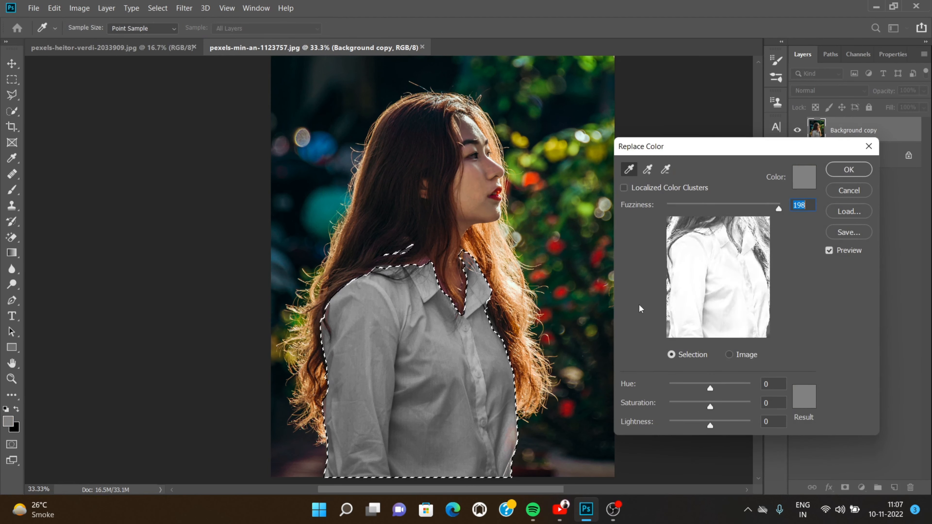
pyautogui.click(647, 169)
pyautogui.click(665, 174)
pyautogui.click(414, 397)
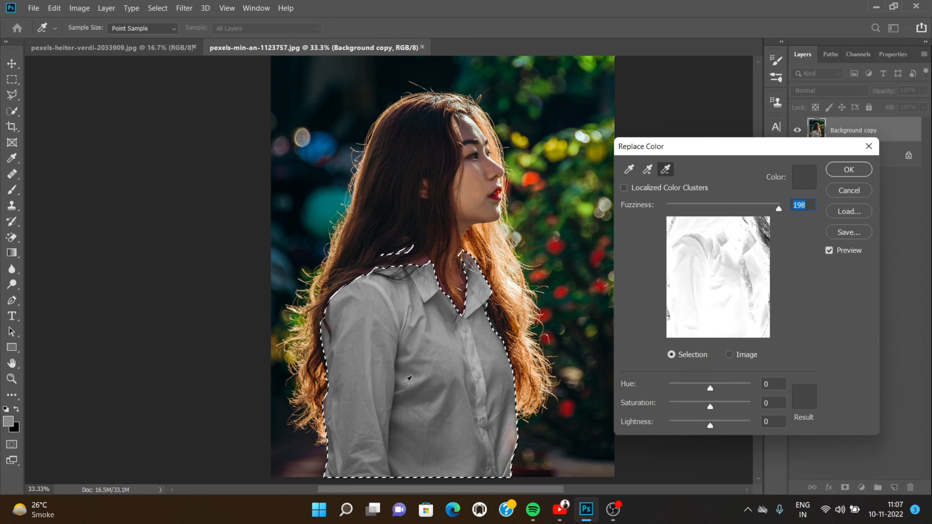
pyautogui.click(407, 415)
pyautogui.click(799, 399)
pyautogui.moveTo(682, 273); pyautogui.dragTo(740, 247)
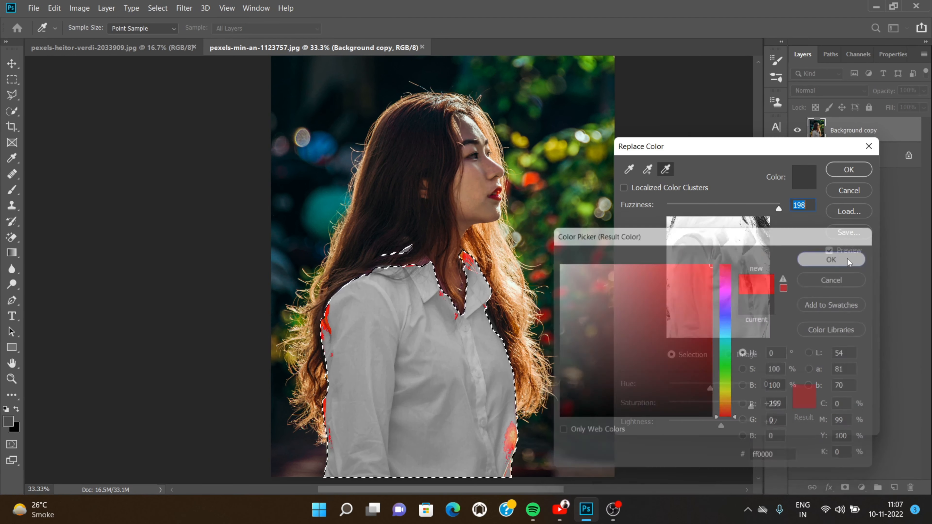
pyautogui.click(833, 258)
# Step: Resample the shirt's grey for the colour replacement, trying Fuzziness 39 and 200
pyautogui.moveTo(778, 208); pyautogui.dragTo(688, 208)
pyautogui.click(649, 171)
pyautogui.click(412, 376)
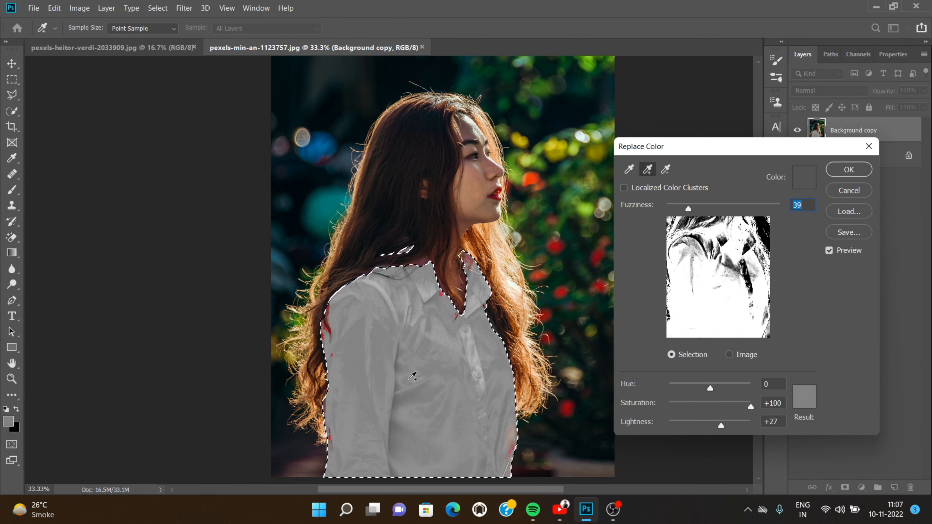
pyautogui.click(414, 375)
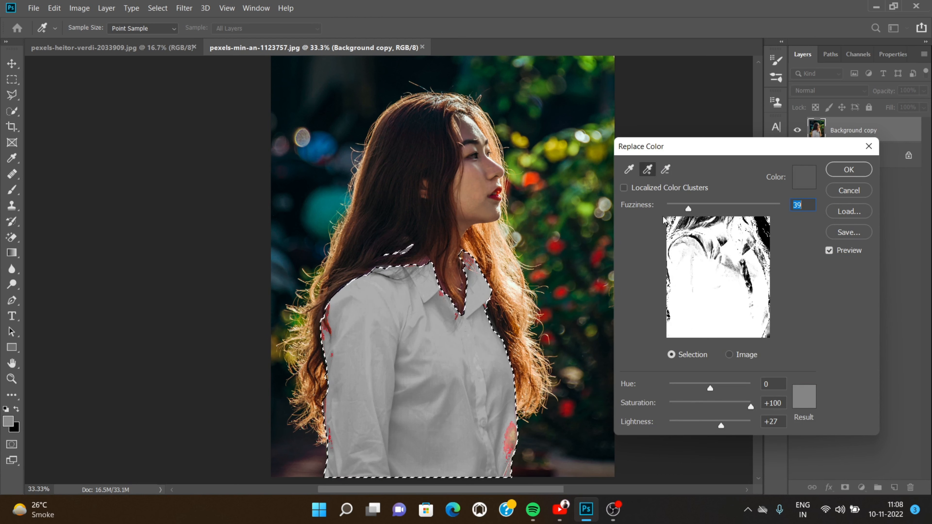
pyautogui.moveTo(688, 208); pyautogui.dragTo(869, 219)
pyautogui.click(628, 169)
pyautogui.click(415, 375)
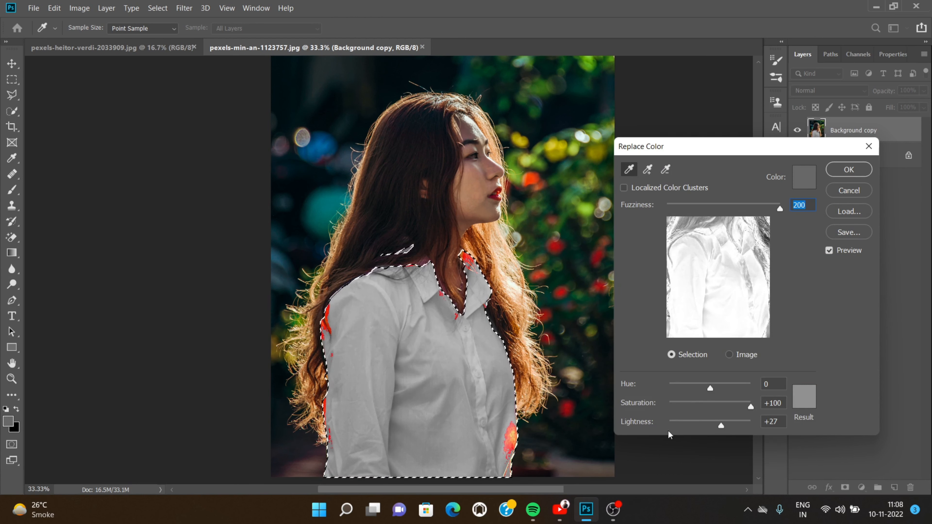
# Step: Lower the replacement's lightness and set its result colour to ff0000 again
pyautogui.moveTo(721, 425); pyautogui.dragTo(691, 424)
pyautogui.click(807, 398)
pyautogui.moveTo(699, 275); pyautogui.dragTo(855, 265)
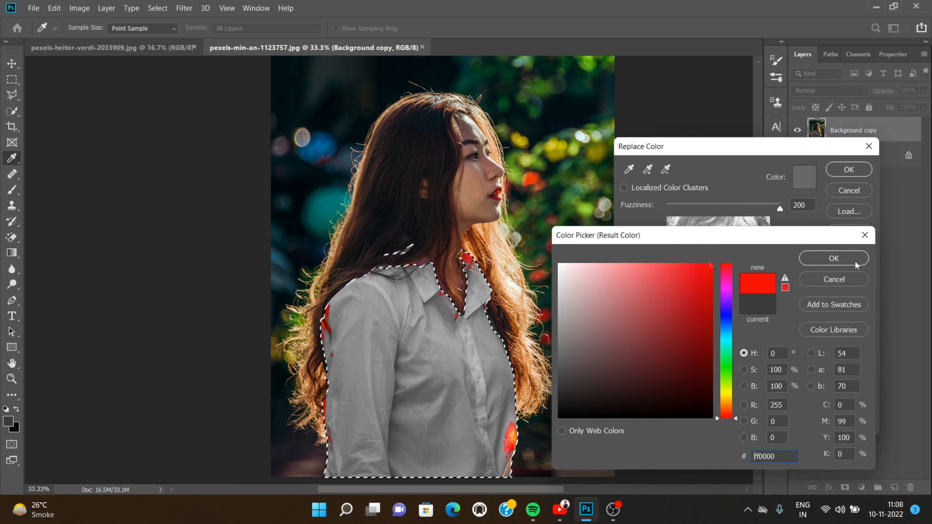
pyautogui.click(852, 262)
pyautogui.click(800, 399)
pyautogui.moveTo(699, 275); pyautogui.dragTo(770, 252)
pyautogui.click(811, 258)
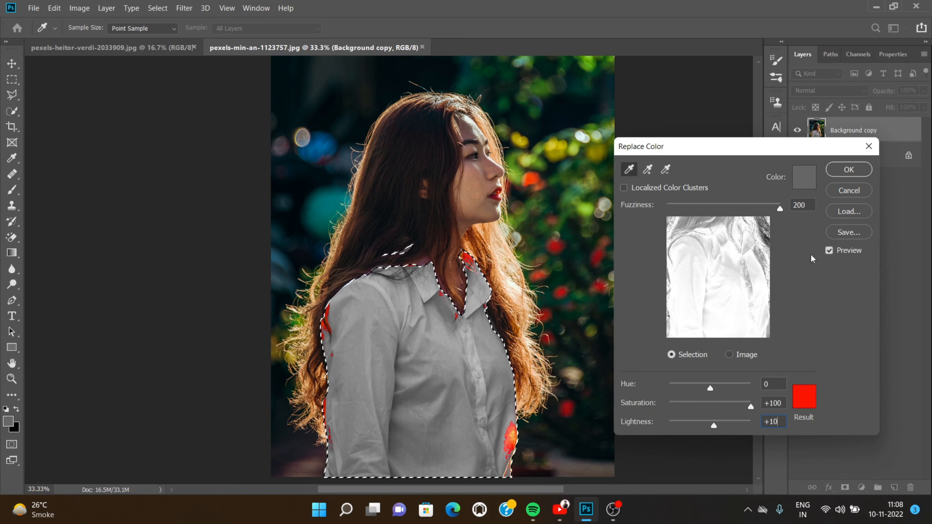
# Step: Add two more shirt tones to the replacement range and discard the colour replacement
pyautogui.click(647, 170)
pyautogui.click(440, 358)
pyautogui.click(383, 350)
pyautogui.click(849, 169)
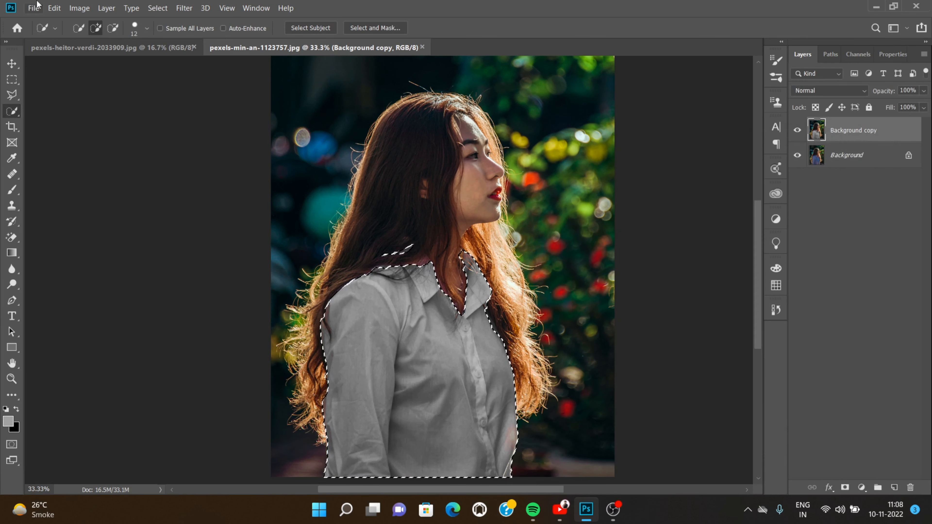
# Step: Try to replace the shirt's grey with a dark red in Replace Color, using Saturation +84 and Lightness -15
pyautogui.click(79, 7)
pyautogui.moveTo(110, 37)
pyautogui.click(220, 283)
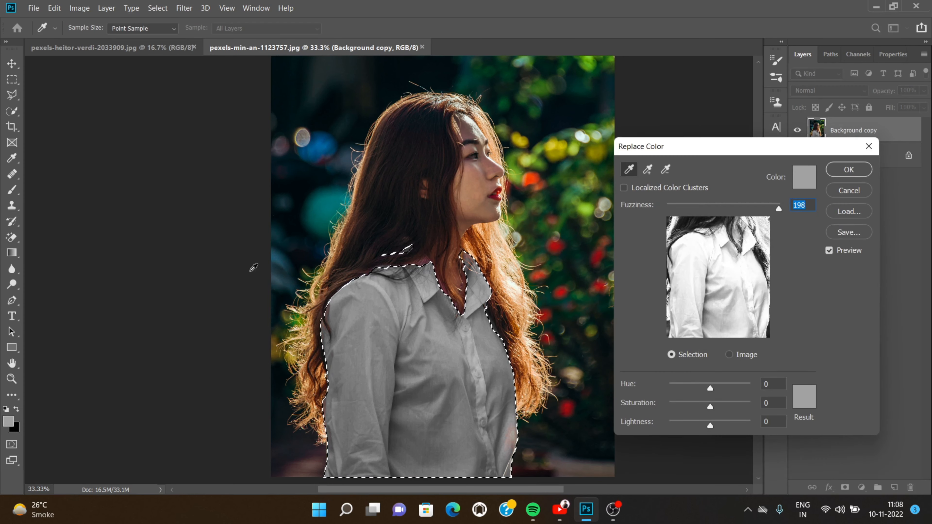
pyautogui.click(804, 397)
pyautogui.moveTo(699, 279); pyautogui.dragTo(699, 309)
pyautogui.click(813, 258)
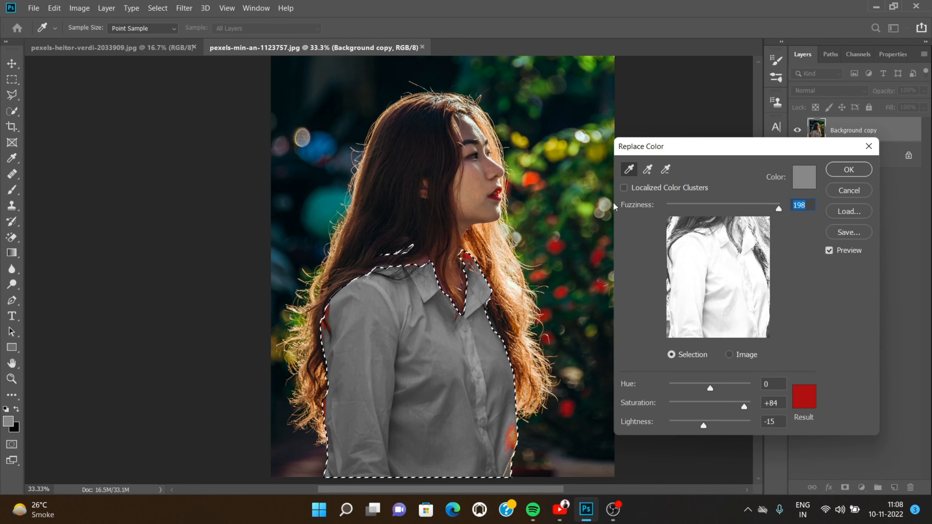
# Step: Try ff0000 as the result colour on two additional shirt tones, shift the Hue, and cancel the colour replacement
pyautogui.click(647, 169)
pyautogui.click(422, 367)
pyautogui.click(434, 407)
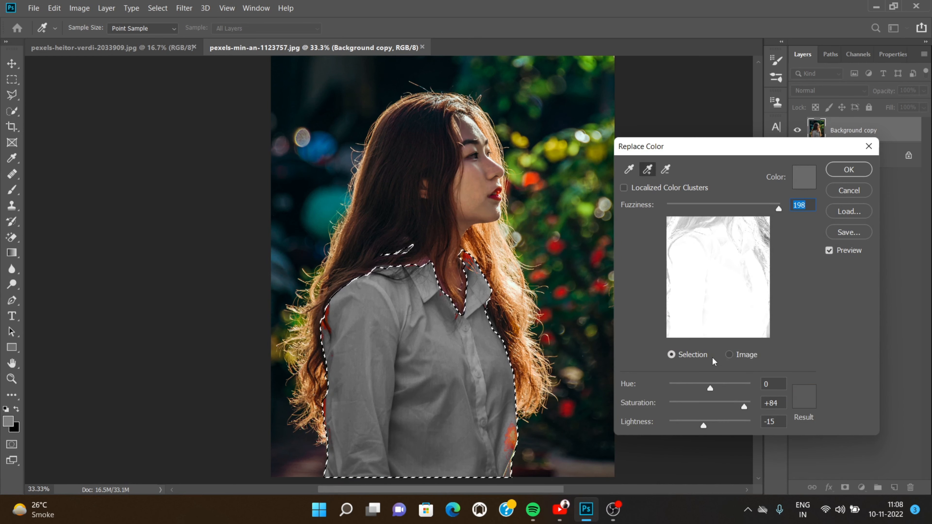
pyautogui.click(729, 355)
pyautogui.click(803, 396)
pyautogui.click(712, 265)
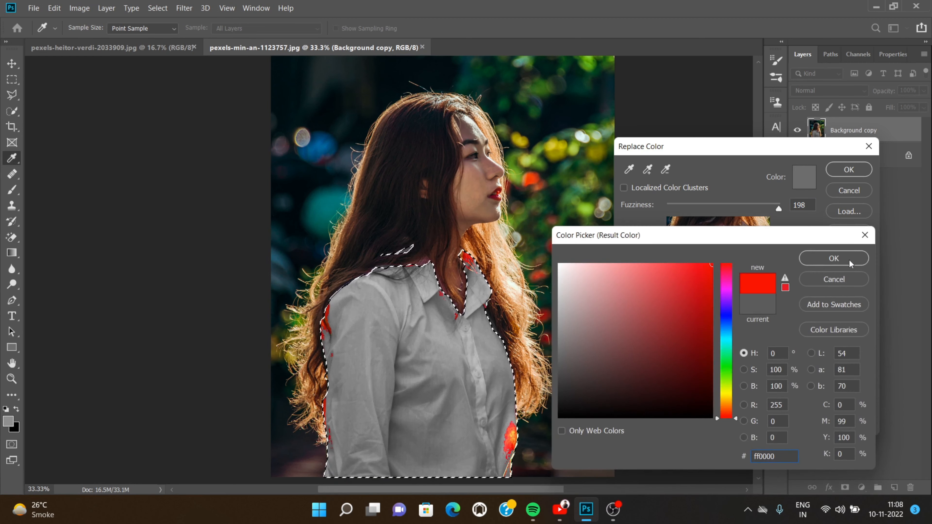
pyautogui.click(850, 261)
pyautogui.moveTo(711, 388); pyautogui.dragTo(825, 407)
pyautogui.click(860, 189)
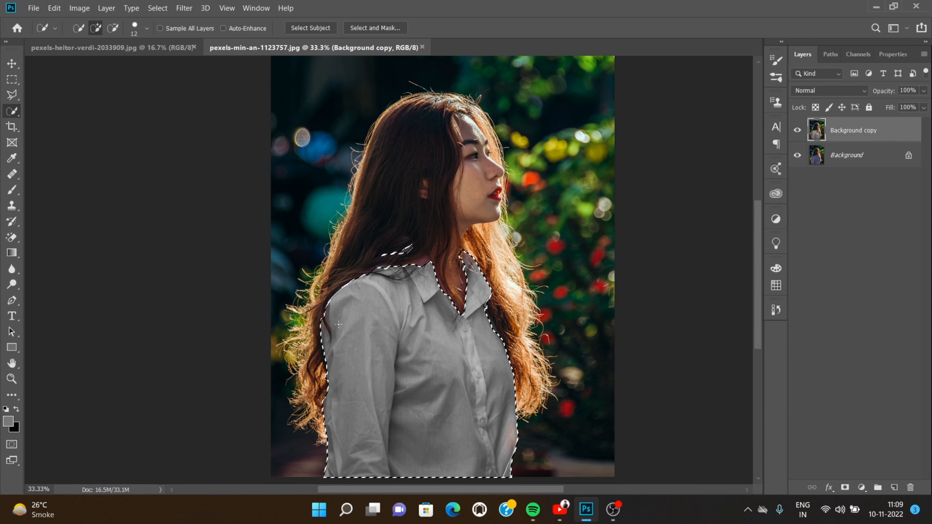
pyautogui.click(861, 487)
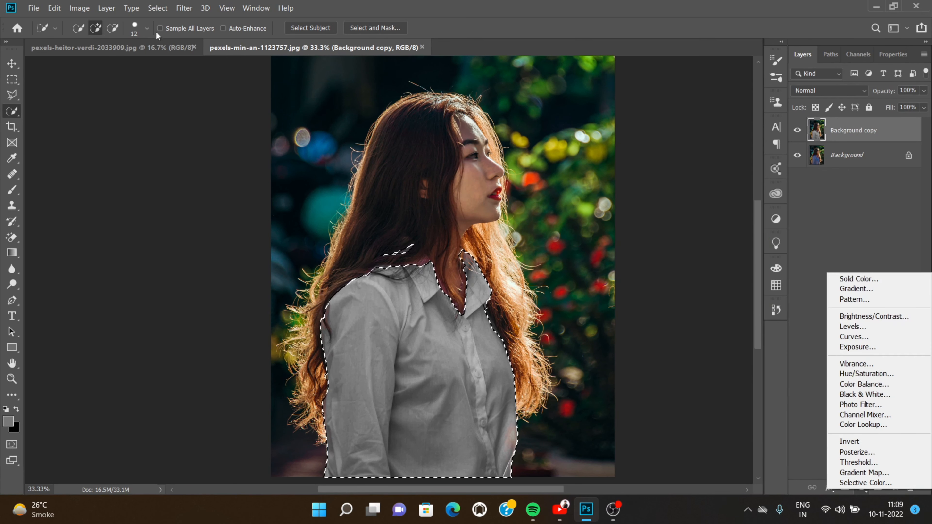
pyautogui.click(183, 7)
pyautogui.moveTo(202, 164)
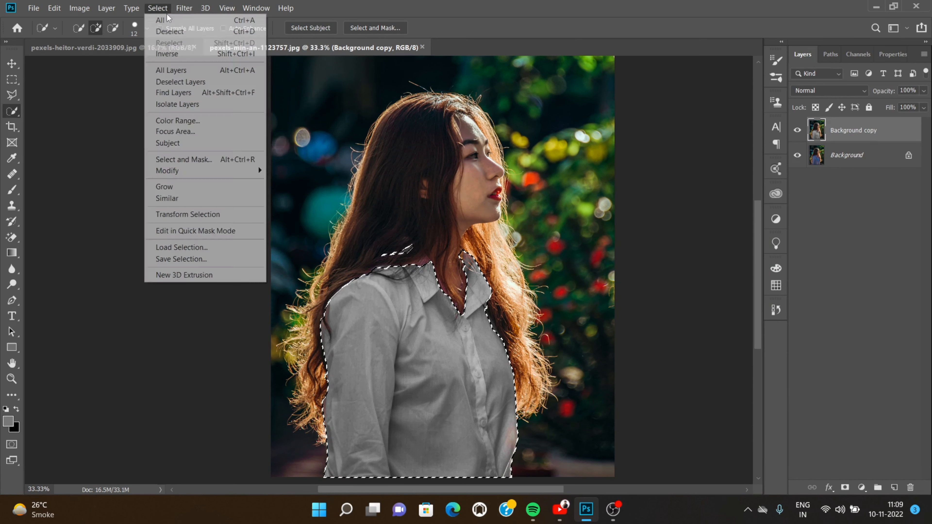
pyautogui.click(157, 7)
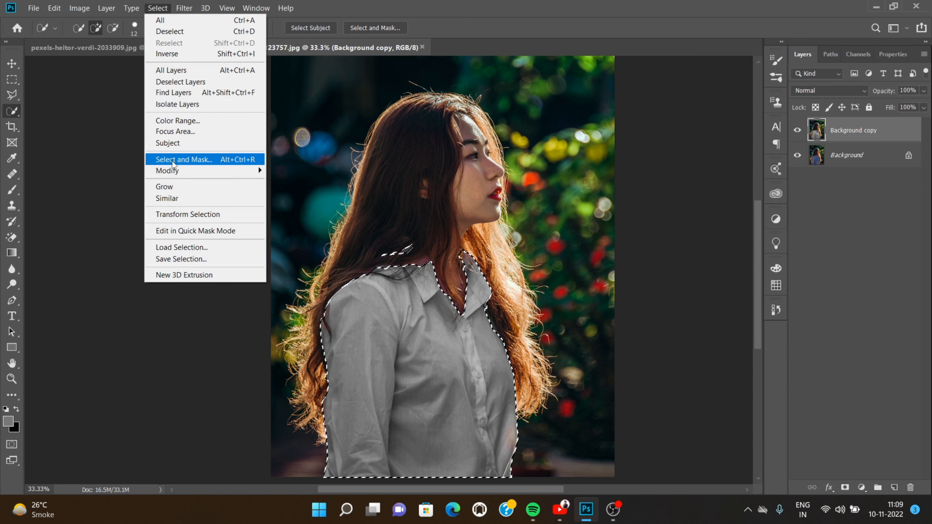
# Step: Try a Hue/Saturation adjustment on the shirt with Hue +110 and Saturation +100, and cancel it
pyautogui.moveTo(130, 5)
pyautogui.moveTo(79, 8)
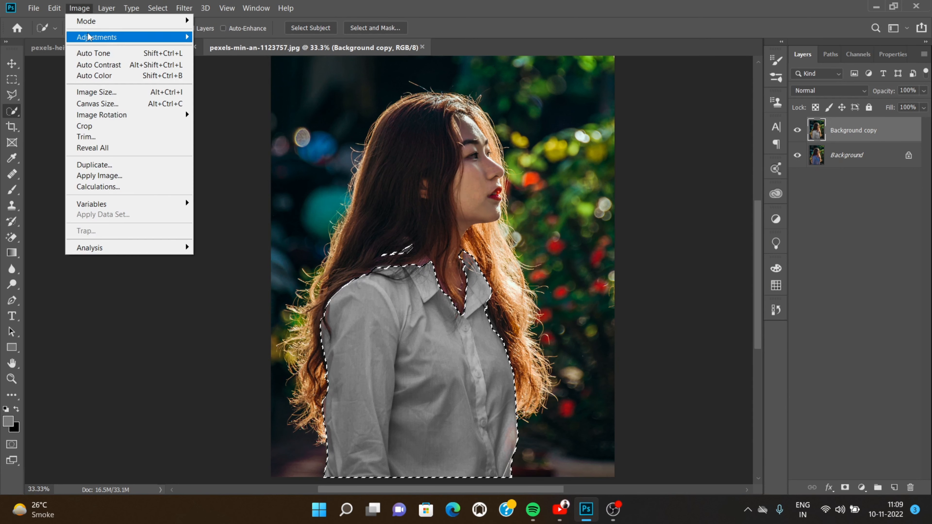
pyautogui.moveTo(116, 41)
pyautogui.click(222, 97)
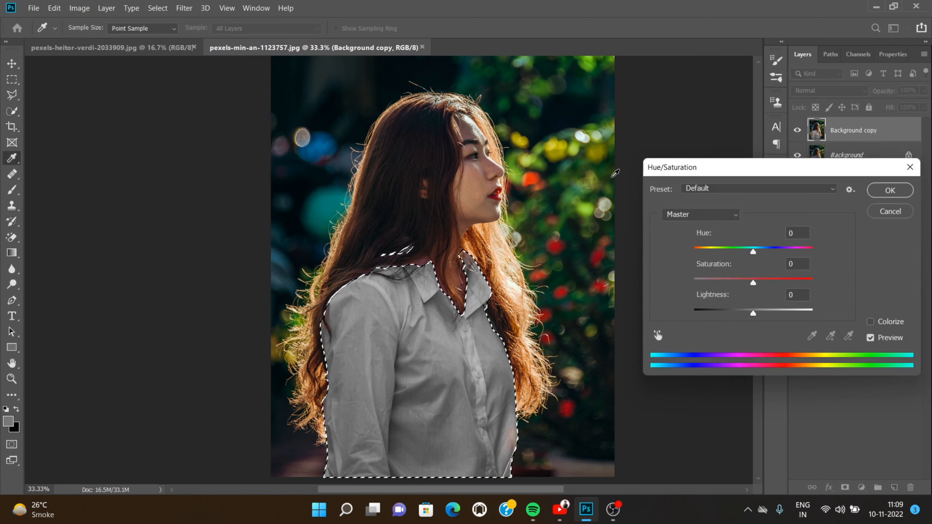
pyautogui.moveTo(753, 252); pyautogui.dragTo(795, 256)
pyautogui.moveTo(753, 282); pyautogui.dragTo(857, 283)
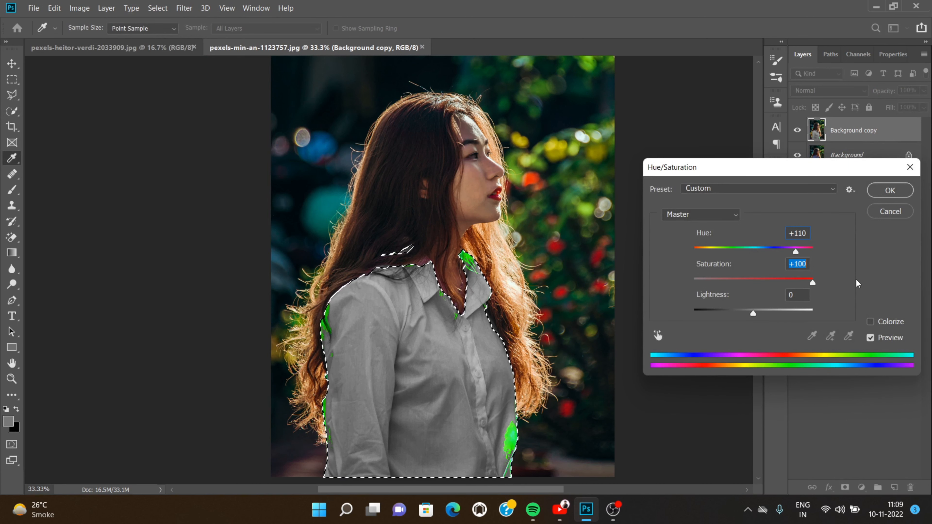
pyautogui.click(889, 211)
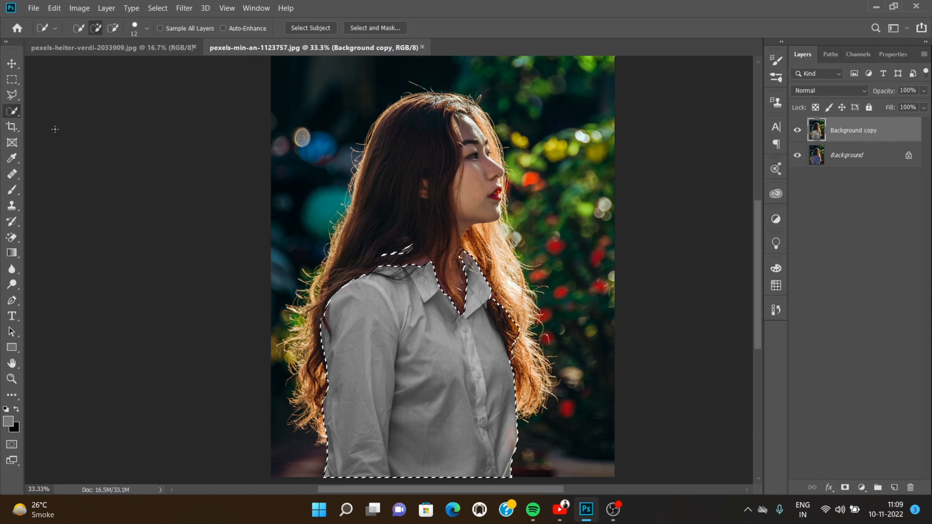
# Step: Subtract the stray hair areas from the shirt selection, and enable Colorize for it in a Hue/Saturation adjustment
pyautogui.scroll(-1, 479, 252)
pyautogui.press('alt')
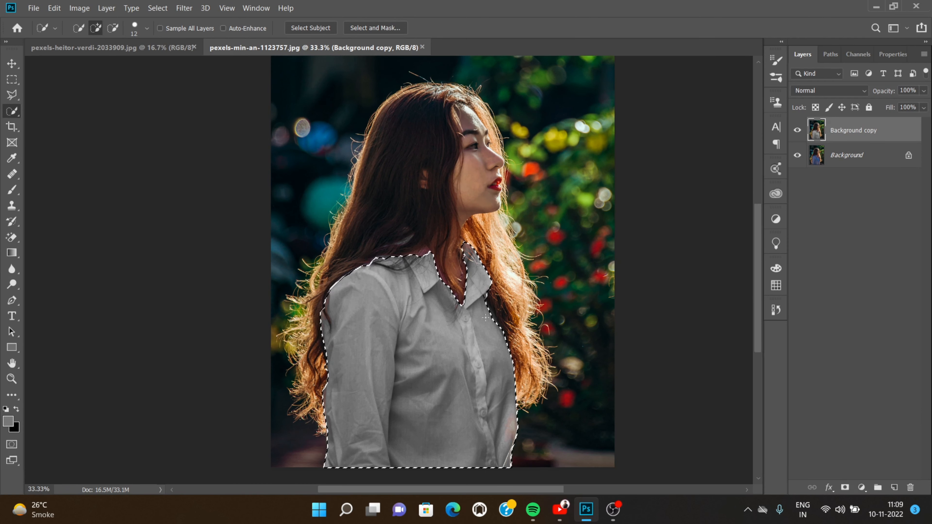
pyautogui.click(80, 8)
pyautogui.moveTo(185, 199)
pyautogui.click(227, 100)
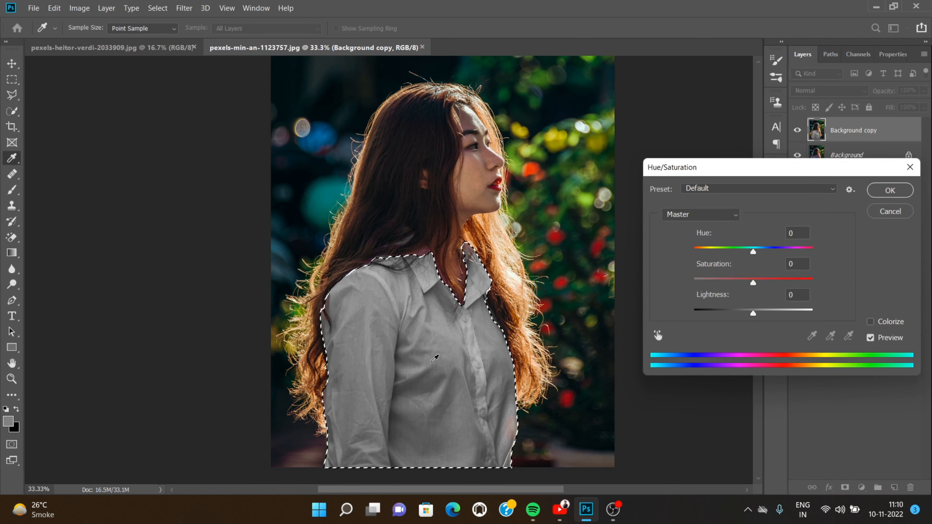
pyautogui.moveTo(753, 251); pyautogui.dragTo(757, 323)
pyautogui.click(658, 335)
pyautogui.click(879, 321)
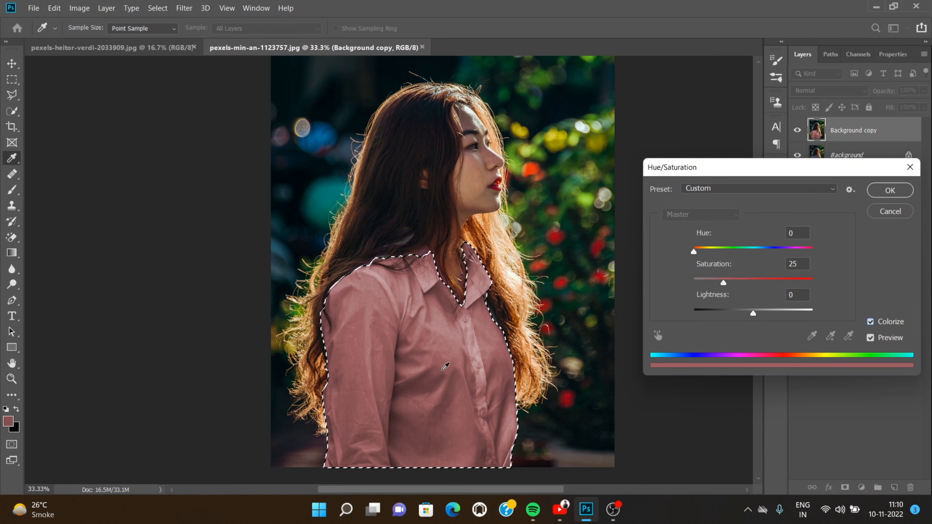
# Step: Colour the shirt dark yellow with Hue 44, Saturation 92 and Lightness -31
pyautogui.moveTo(693, 251); pyautogui.dragTo(815, 253)
pyautogui.moveTo(723, 282); pyautogui.dragTo(804, 284)
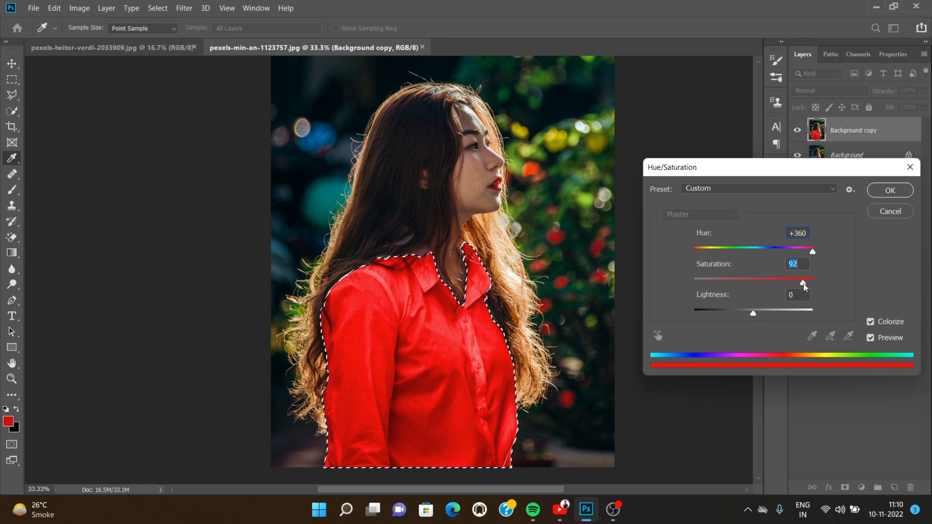
pyautogui.moveTo(753, 313); pyautogui.dragTo(739, 290)
pyautogui.moveTo(812, 252); pyautogui.dragTo(840, 255)
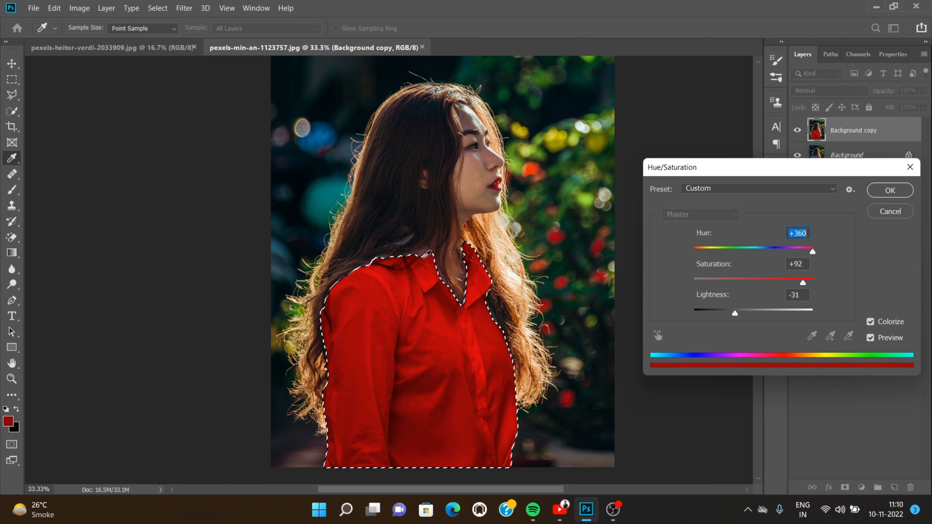
pyautogui.click(730, 252)
pyautogui.moveTo(730, 254); pyautogui.dragTo(709, 259)
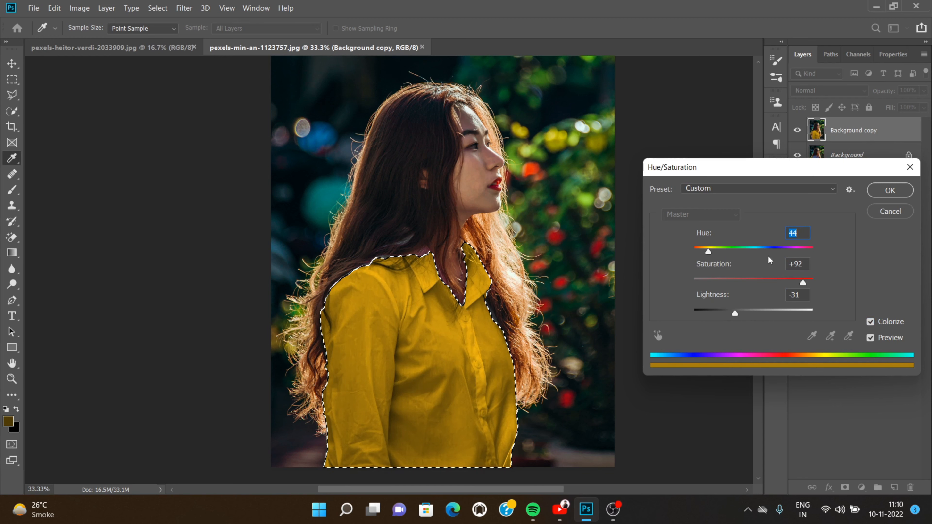
# Step: Apply the yellow Hue/Saturation adjustment to the shirt, compare it with an earlier history state, and deselect the shirt
pyautogui.click(891, 191)
pyautogui.hotkey('ctrl', 'z')
pyautogui.click(775, 309)
pyautogui.click(707, 330)
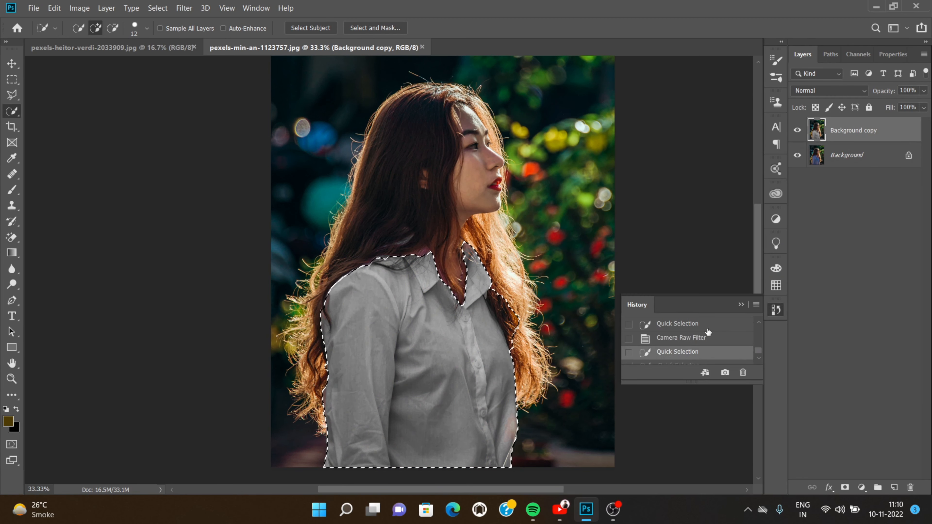
pyautogui.scroll(-1, 706, 339)
pyautogui.click(703, 355)
pyautogui.click(741, 305)
pyautogui.hotkey('ctrl', 'd')
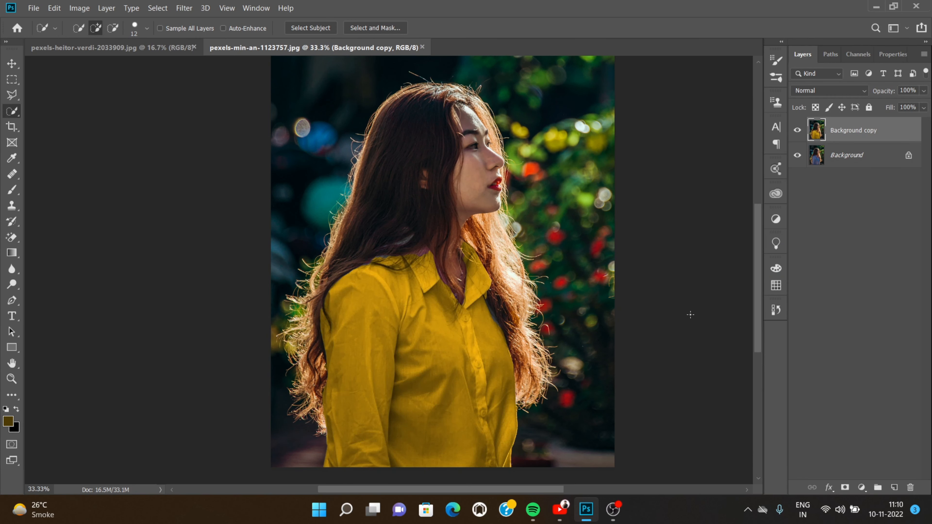
# Step: Undo the shirt's yellow recolouring, its colour neutralisation and the quick selections
pyautogui.hotkey('ctrl', 'z')
pyautogui.hotkey('ctrl', 'z')
pyautogui.hotkey('ctrl', '+')
pyautogui.hotkey('ctrl', '+')
pyautogui.hotkey('ctrl', '+')
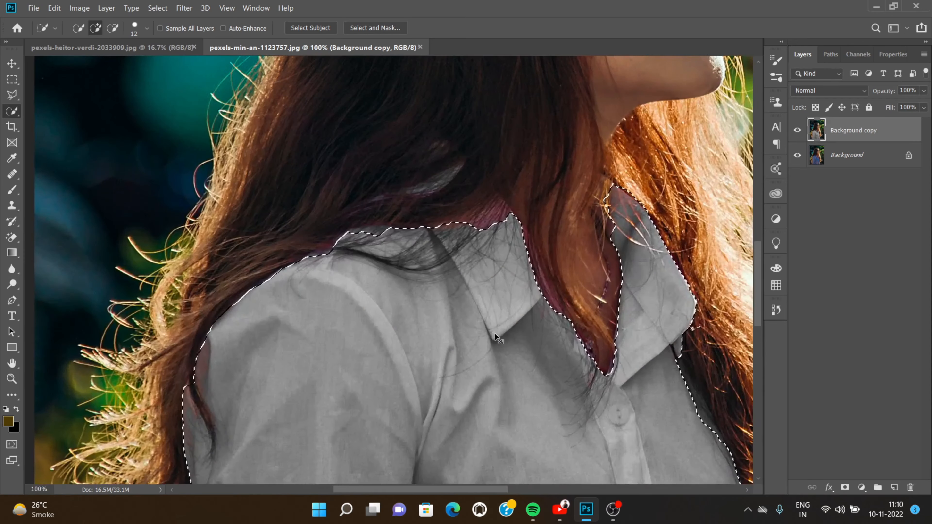
pyautogui.scroll(-3, 628, 356)
pyautogui.scroll(5, 627, 355)
pyautogui.hotkey('ctrl', 'z')
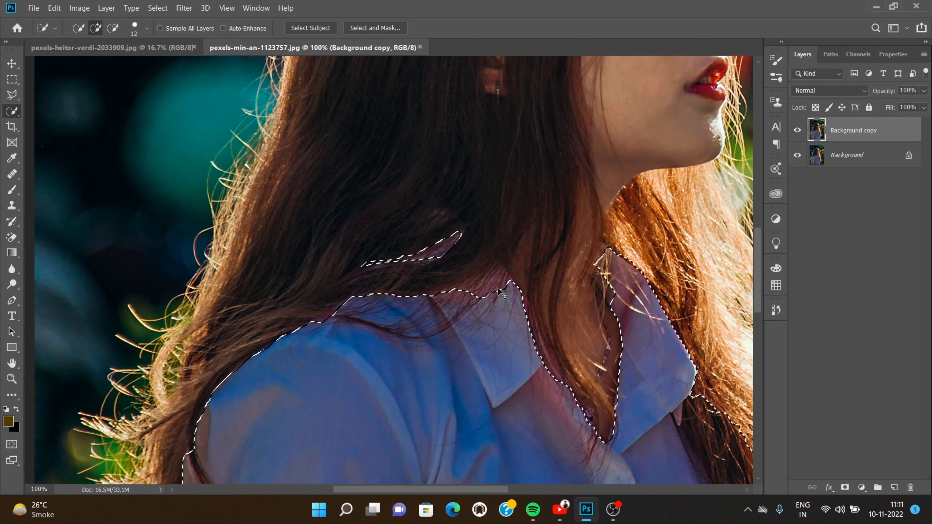
pyautogui.hotkey('ctrl', 'z')
pyautogui.hotkey('ctrl', 'z')
# Step: Restore the Duplicate Layer history state so the unselected Background copy layer is available for editing
pyautogui.scroll(-6, 494, 289)
pyautogui.hotkey('ctrl', '-')
pyautogui.hotkey('ctrl', '-')
pyautogui.hotkey('ctrl', '-')
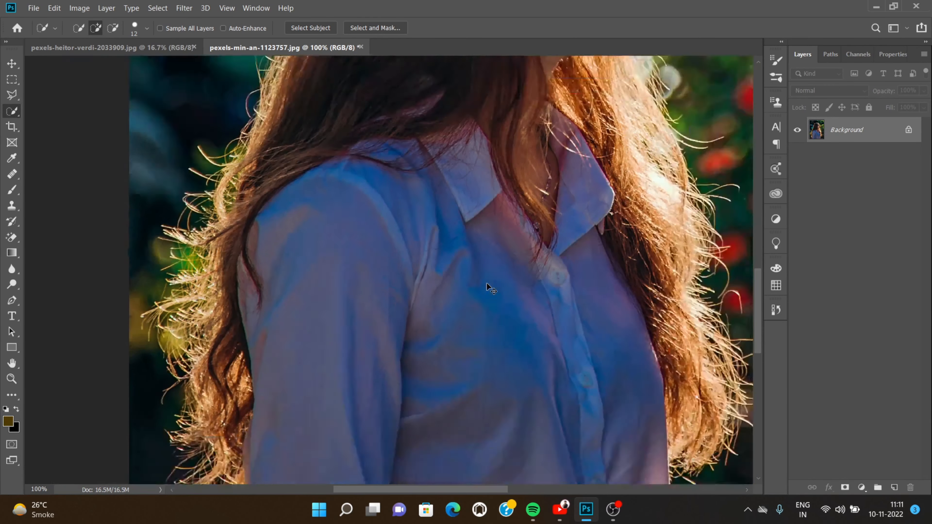
pyautogui.click(775, 310)
pyautogui.click(690, 335)
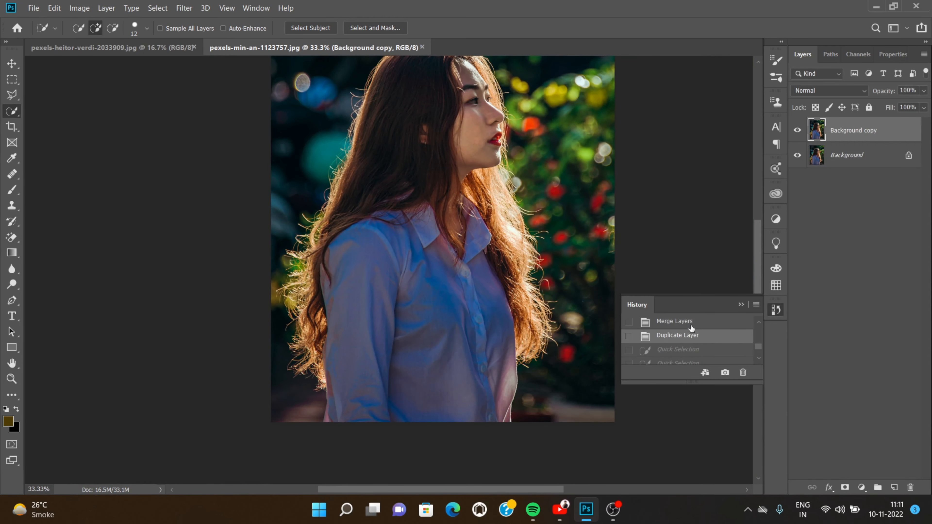
pyautogui.click(693, 345)
pyautogui.click(690, 336)
pyautogui.click(776, 310)
# Step: Try a colorized Hue/Saturation adjustment with Hue 169 and Saturation 25 on the whole layer, and cancel it
pyautogui.click(79, 8)
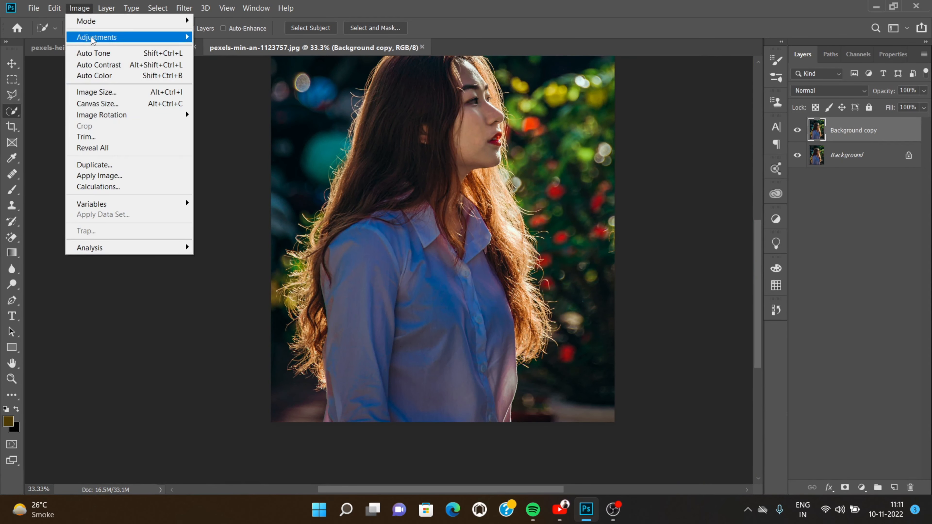
pyautogui.moveTo(107, 37)
pyautogui.click(250, 96)
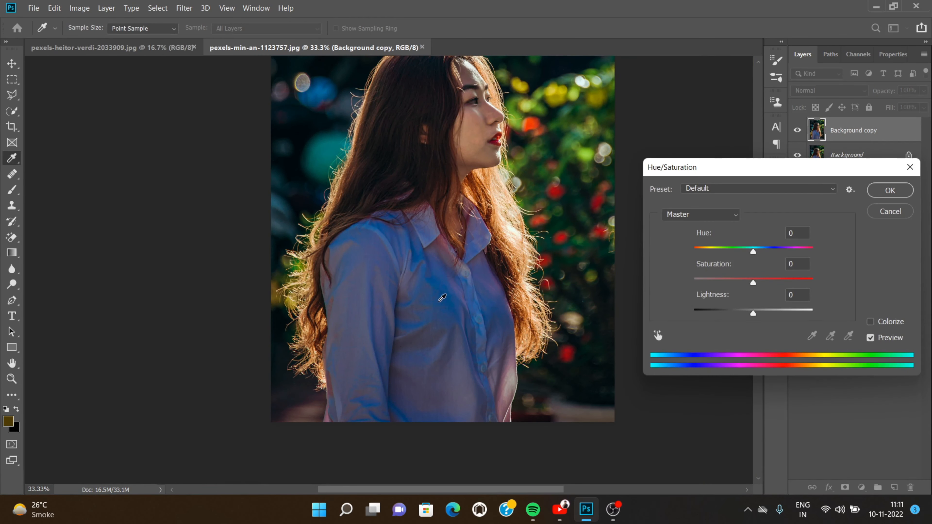
pyautogui.click(871, 322)
pyautogui.click(441, 295)
pyautogui.moveTo(705, 256); pyautogui.dragTo(750, 253)
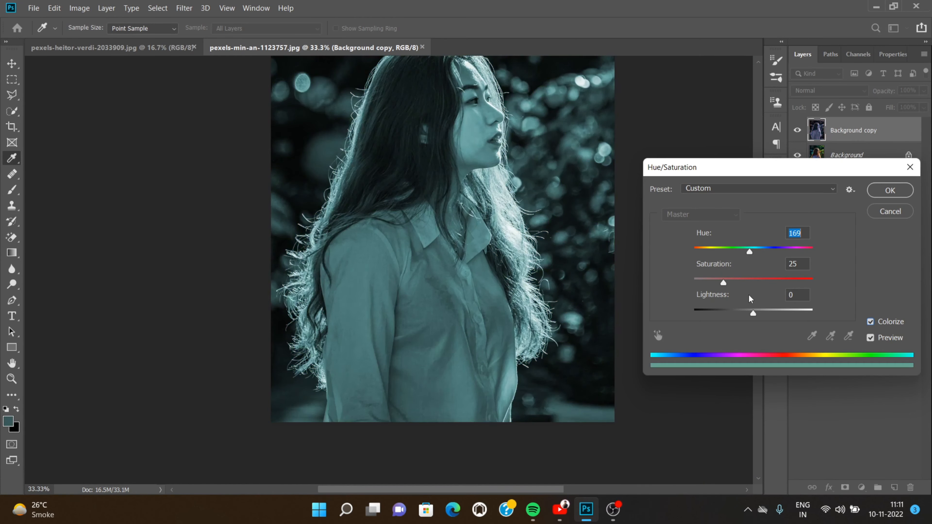
pyautogui.click(885, 217)
# Step: Start a Polygonal Lasso outline at the photo's lower edge and trace the rear sleeve upward along the hair
pyautogui.click(10, 96)
pyautogui.hotkey('ctrl', '1')
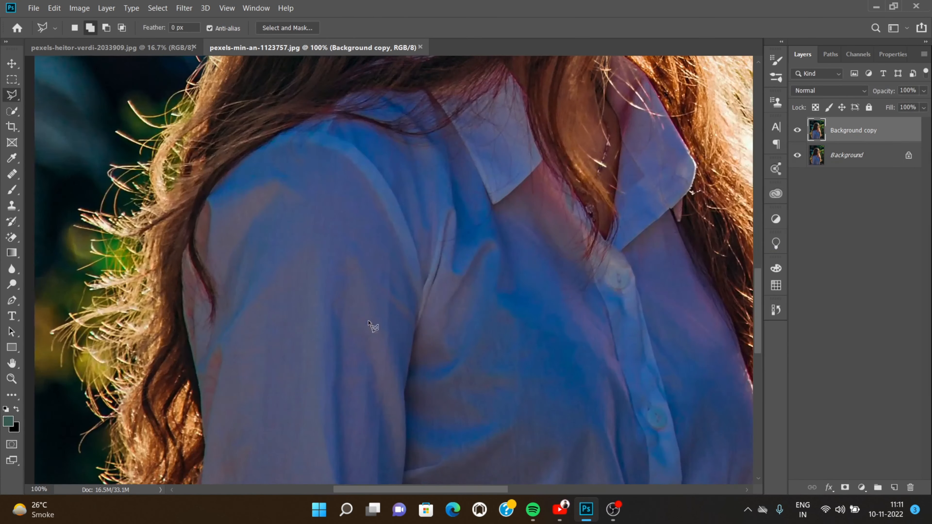
pyautogui.scroll(-5, 296, 211)
pyautogui.scroll(-3, 236, 317)
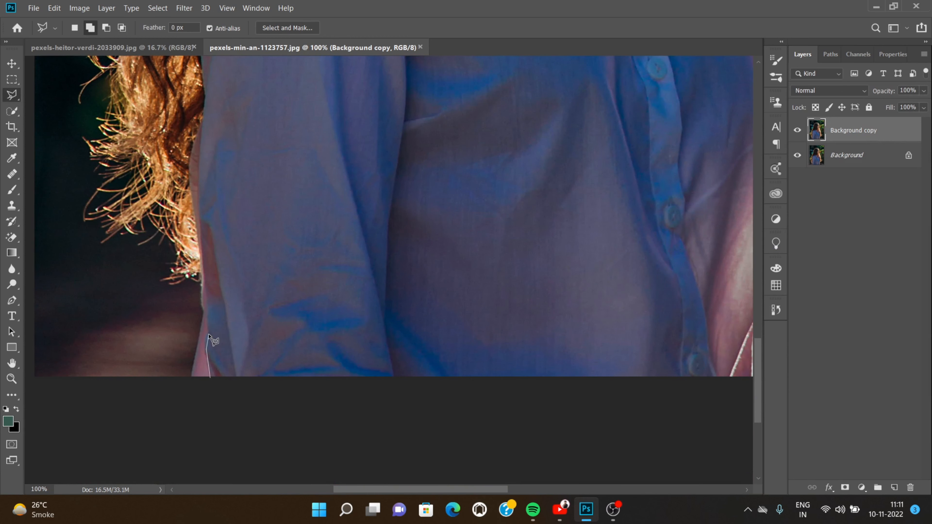
pyautogui.click(207, 346)
pyautogui.click(201, 283)
pyautogui.click(199, 228)
pyautogui.click(194, 191)
pyautogui.click(187, 168)
pyautogui.click(203, 116)
pyautogui.scroll(4, 203, 116)
pyautogui.click(205, 261)
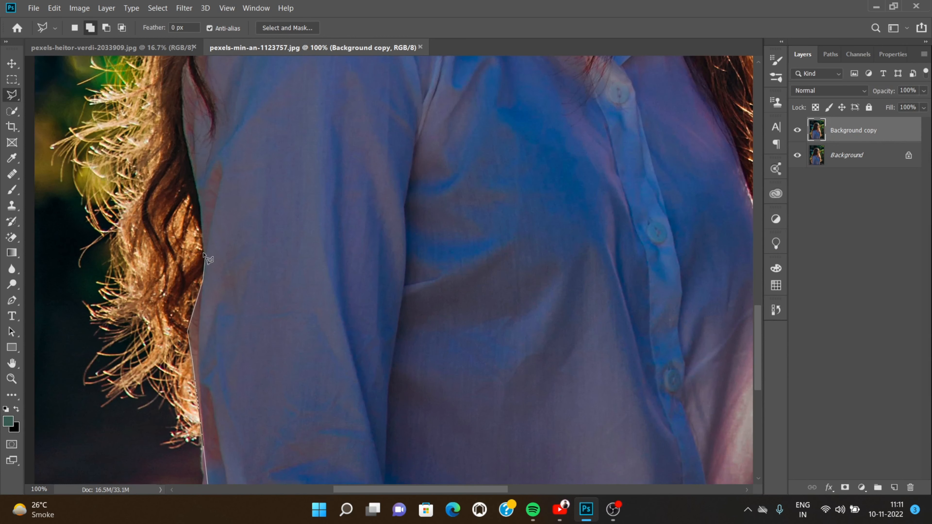
pyautogui.click(200, 201)
# Step: Continue the lasso outline around the loose hair strand, over the shoulder, and along the collar and neckline
pyautogui.scroll(4, 184, 118)
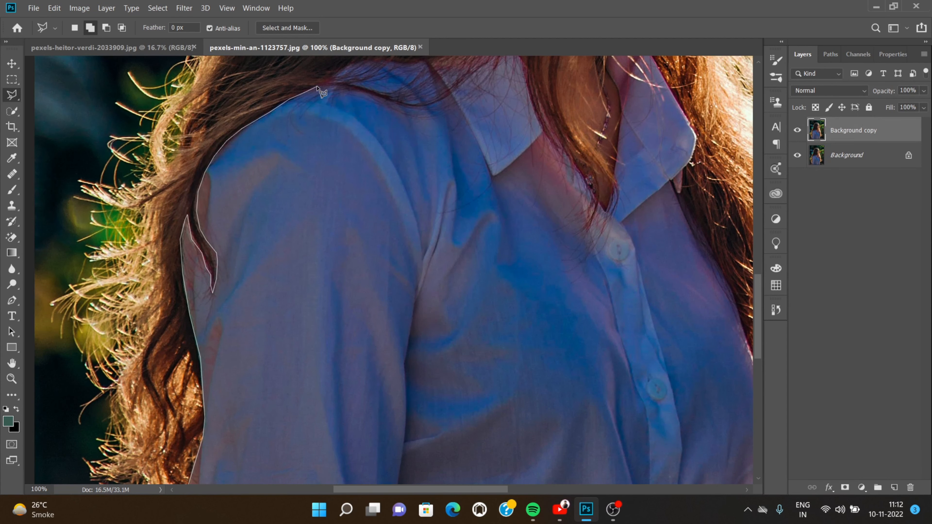
pyautogui.scroll(2, 355, 66)
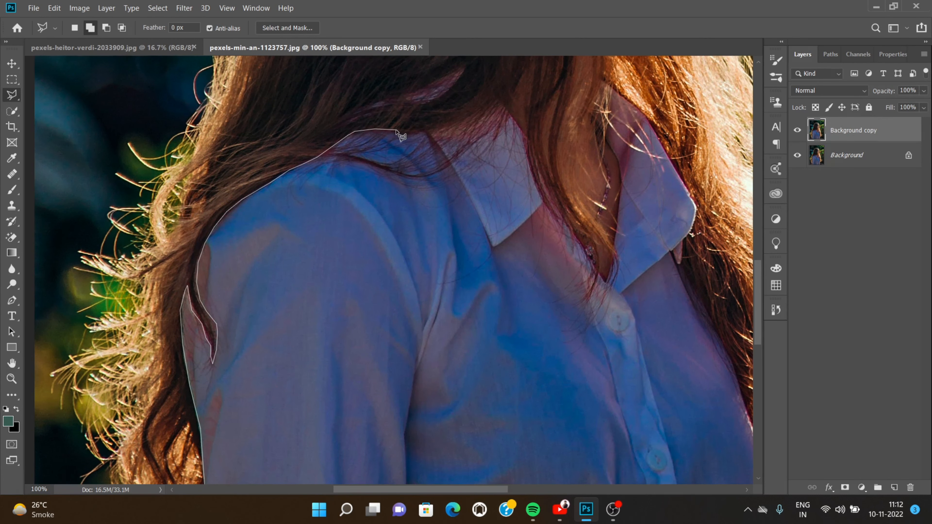
pyautogui.click(423, 131)
pyautogui.click(572, 234)
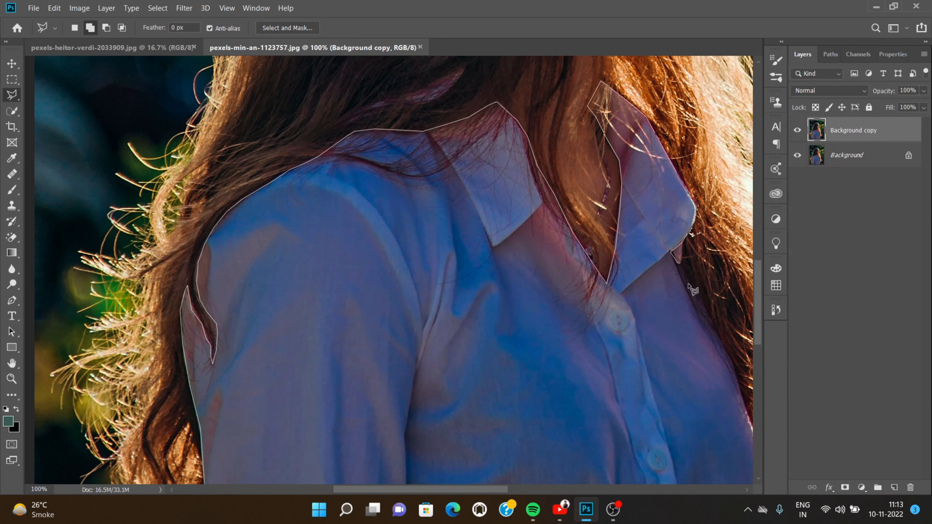
# Step: Trace the shirt's front edge from below the collar down along the hair to the photo's lower edge
pyautogui.click(724, 337)
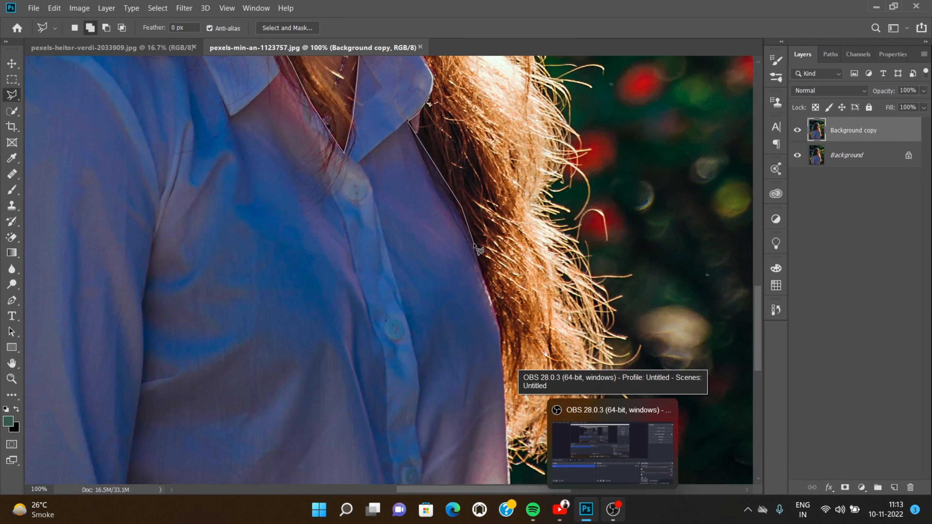
pyautogui.click(474, 244)
pyautogui.click(500, 326)
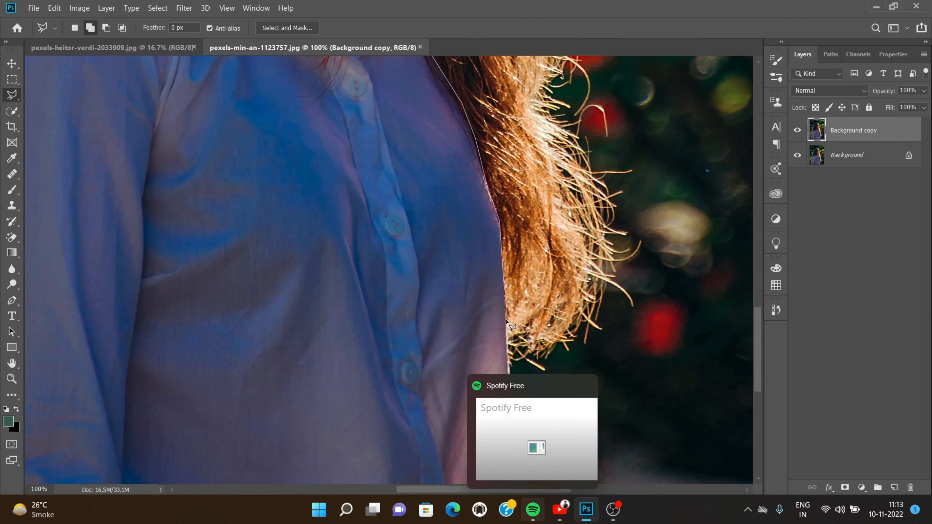
pyautogui.click(512, 416)
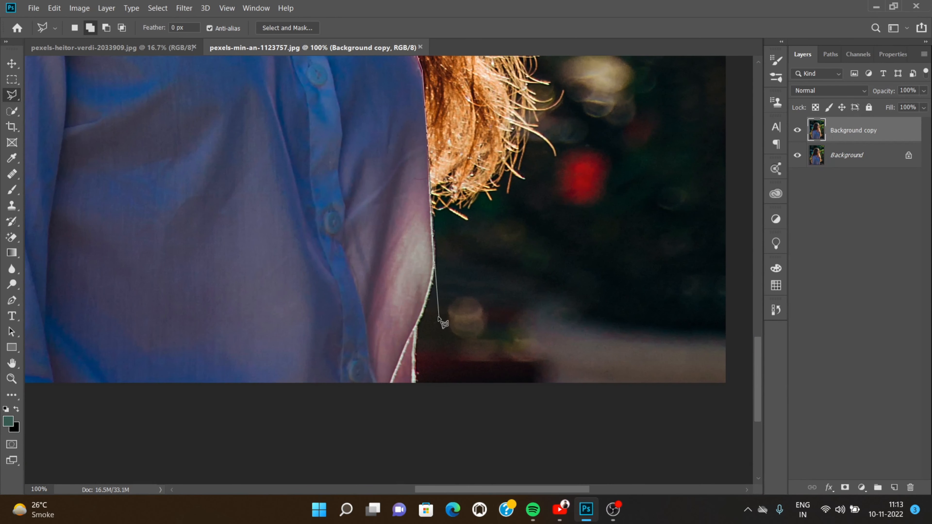
pyautogui.click(416, 382)
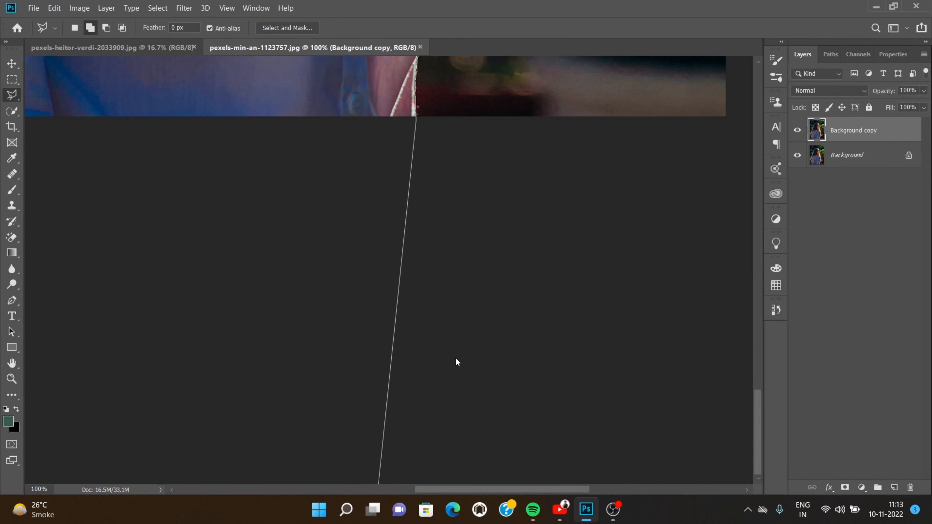
# Step: Remove the misplaced lasso points, retrace the lower front edge, and close the shirt selection below the photo
pyautogui.press('BackSpace')
pyautogui.press('BackSpace')
pyautogui.scroll(5, 363, 179)
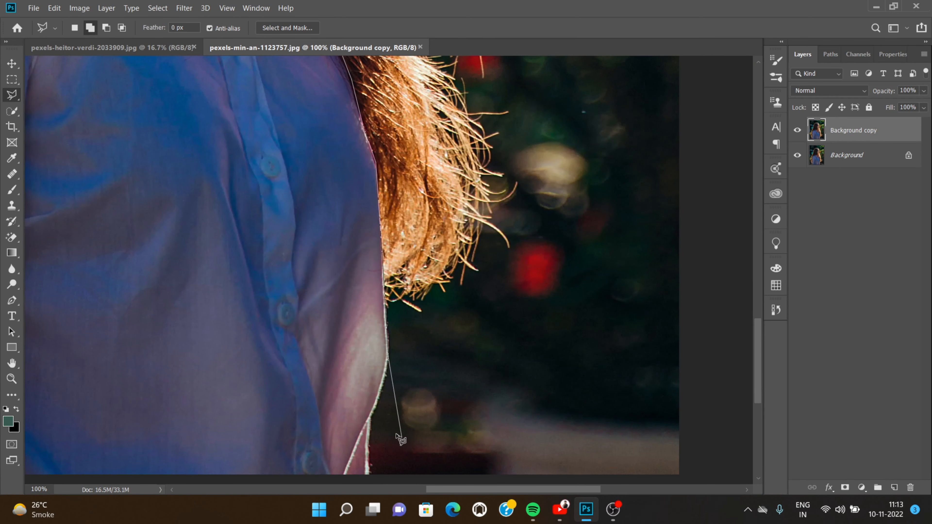
pyautogui.click(370, 418)
pyautogui.click(368, 338)
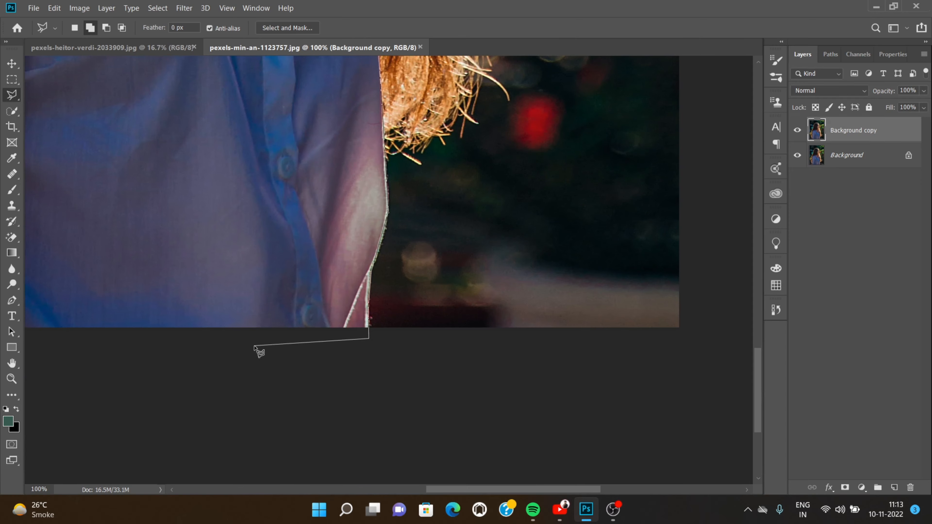
pyautogui.click(247, 346)
pyautogui.click(122, 330)
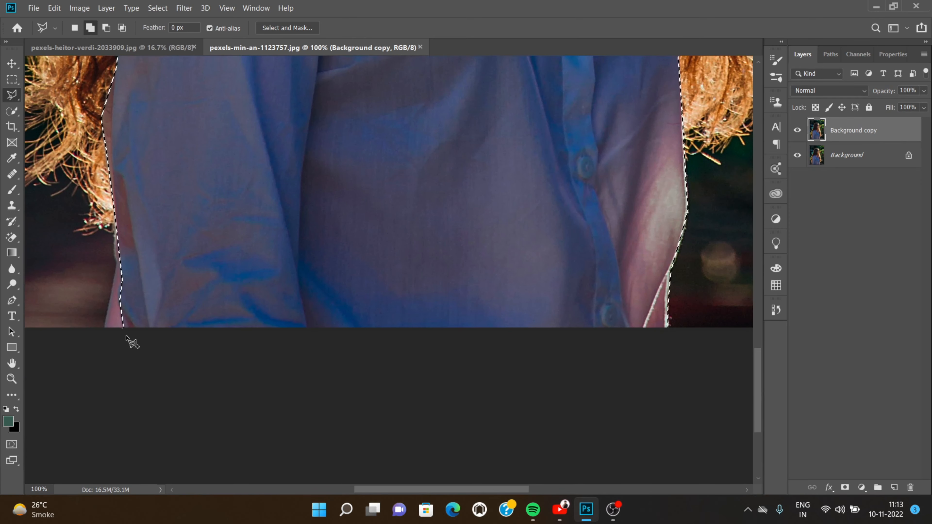
# Step: Add the small shirt patch showing through the hair above the shoulder to the selection
pyautogui.scroll(10, 130, 354)
pyautogui.scroll(3, 234, 189)
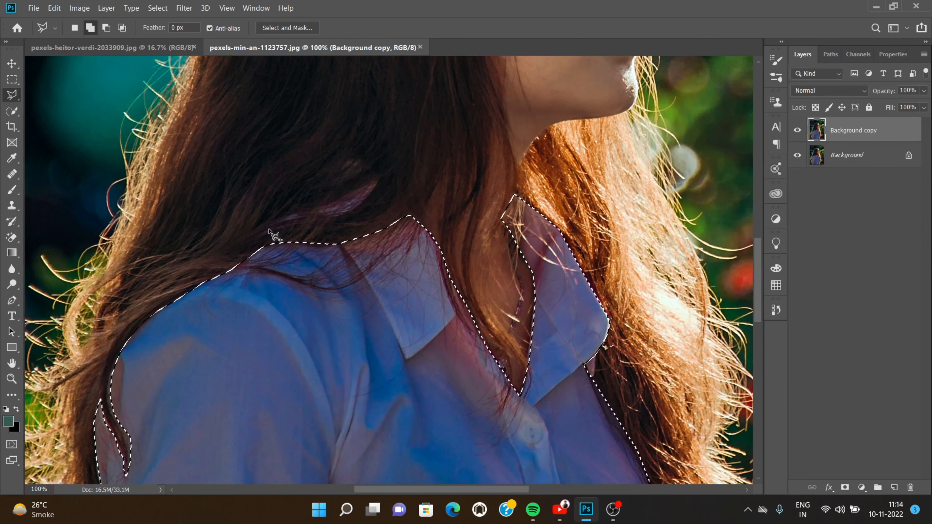
pyautogui.click(266, 226)
pyautogui.click(338, 216)
pyautogui.click(365, 206)
pyautogui.click(381, 180)
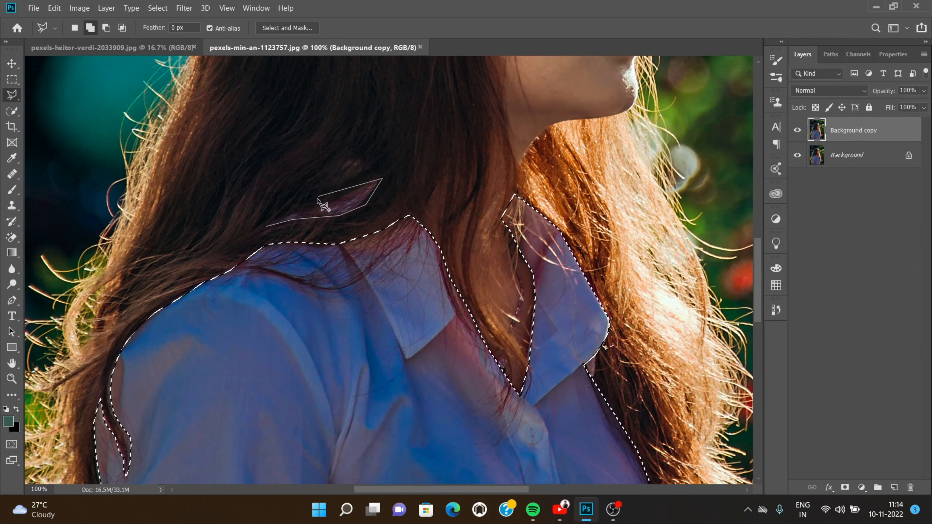
pyautogui.click(267, 225)
# Step: Desaturate the selected shirt's tints in Camera Raw with Reds -85, Purples -100 and Magentas -100
pyautogui.click(184, 7)
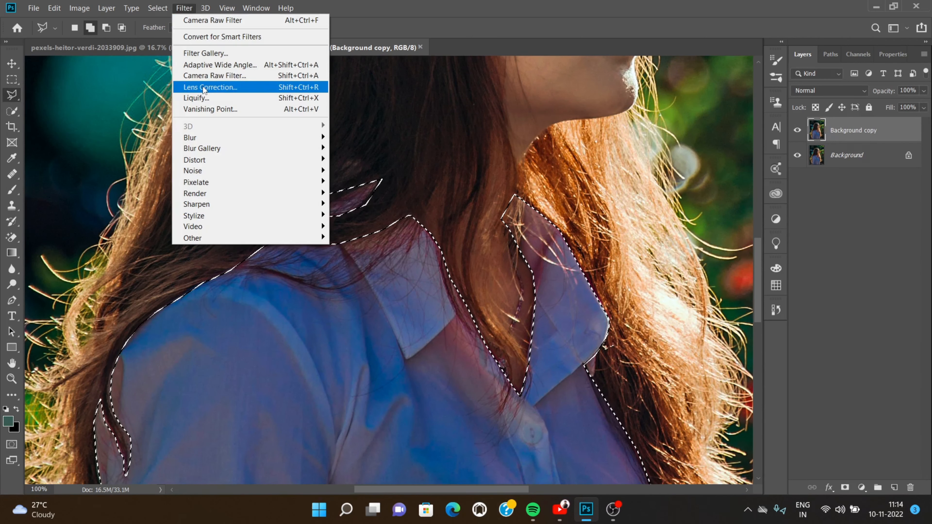
pyautogui.click(228, 84)
pyautogui.click(691, 136)
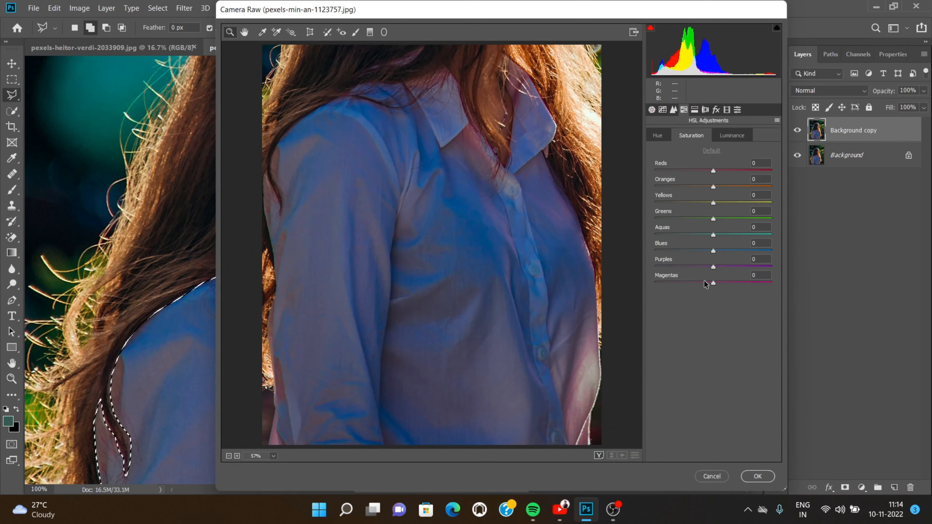
pyautogui.moveTo(713, 283); pyautogui.dragTo(655, 283)
pyautogui.click(716, 267)
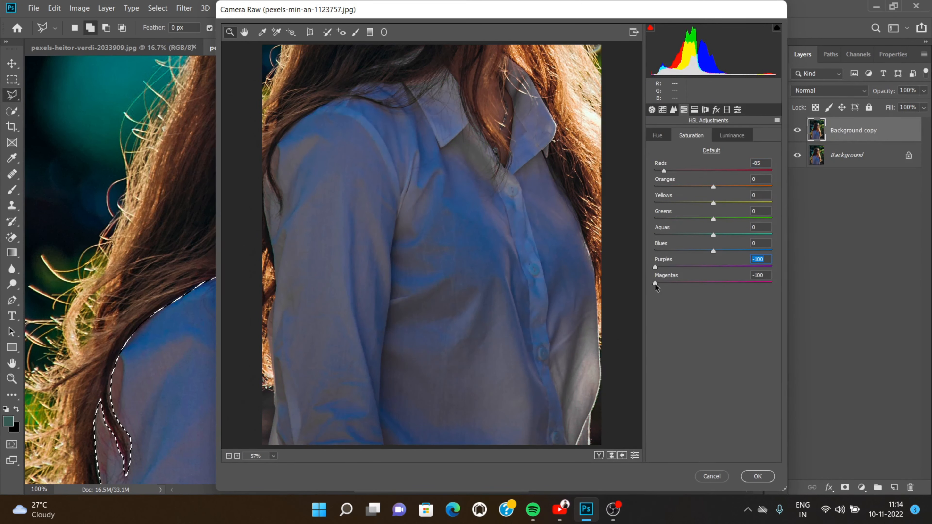
pyautogui.click(758, 476)
# Step: Enable Colorize for the selected shirt in a Hue/Saturation adjustment
pyautogui.scroll(-6, 541, 394)
pyautogui.hotkey('ctrl', '-')
pyautogui.scroll(2, 374, 170)
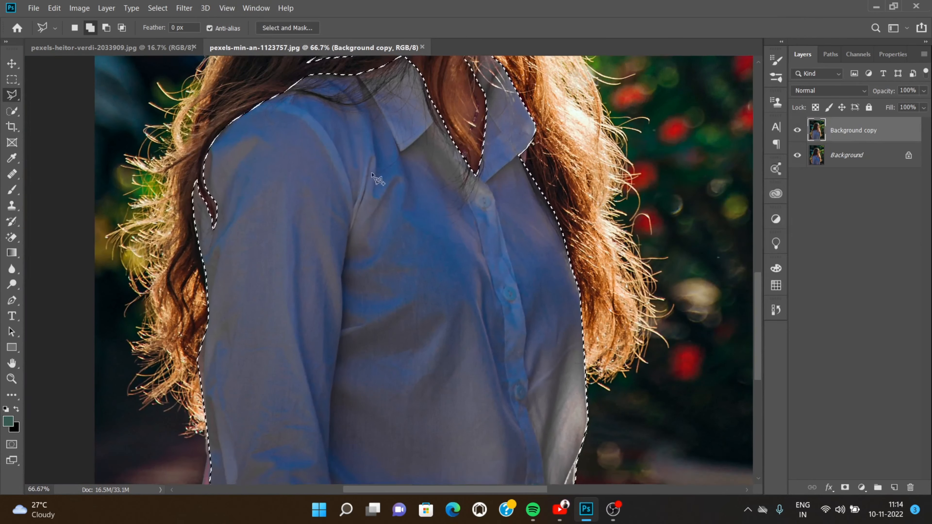
pyautogui.click(81, 8)
pyautogui.moveTo(97, 37)
pyautogui.click(235, 103)
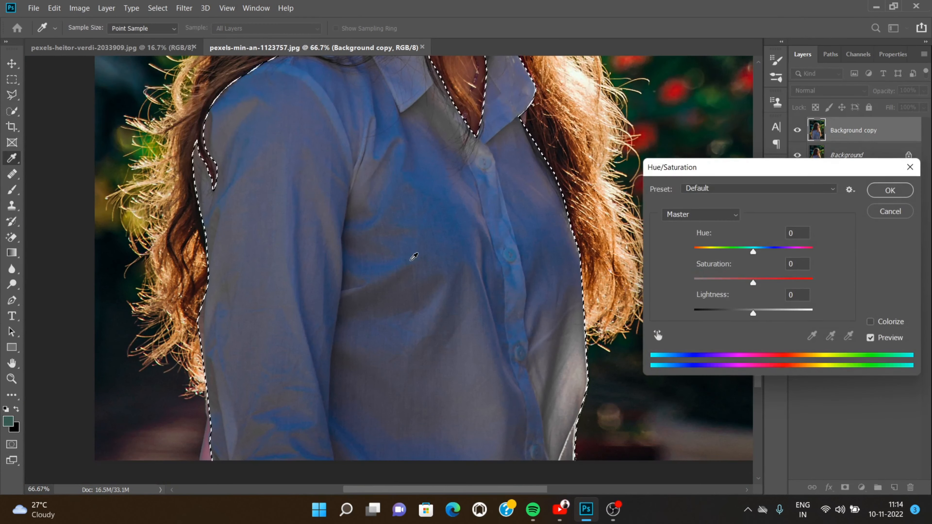
pyautogui.click(870, 321)
pyautogui.scroll(3, 433, 294)
# Step: Colour the shirt golden yellow with Hue +39, Saturation +99 and Lightness -10, and deselect it
pyautogui.moveTo(747, 251); pyautogui.dragTo(828, 281)
pyautogui.moveTo(705, 252); pyautogui.dragTo(707, 255)
pyautogui.moveTo(753, 313)
pyautogui.mouseDown()
pyautogui.moveTo(739, 315)
pyautogui.moveTo(747, 315)
pyautogui.mouseUp()
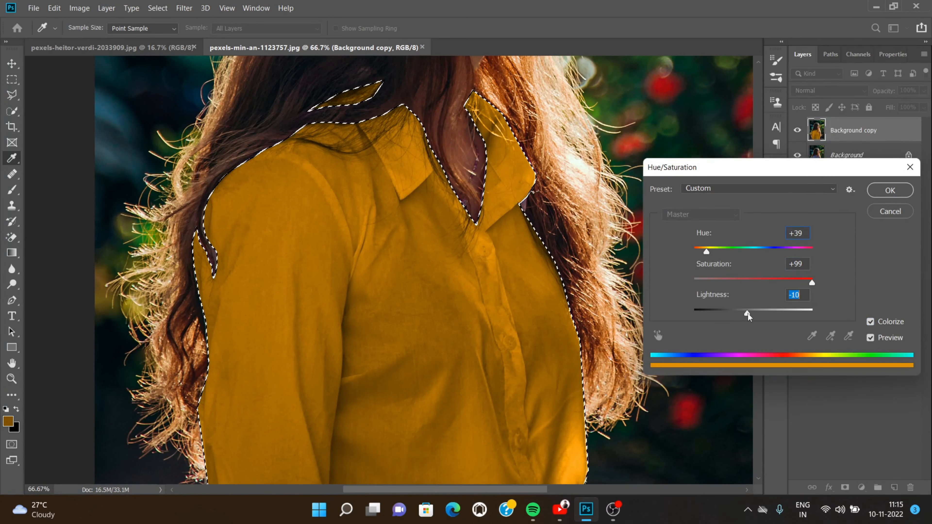
pyautogui.click(883, 193)
pyautogui.hotkey('ctrl', '-')
pyautogui.hotkey('ctrl', '-')
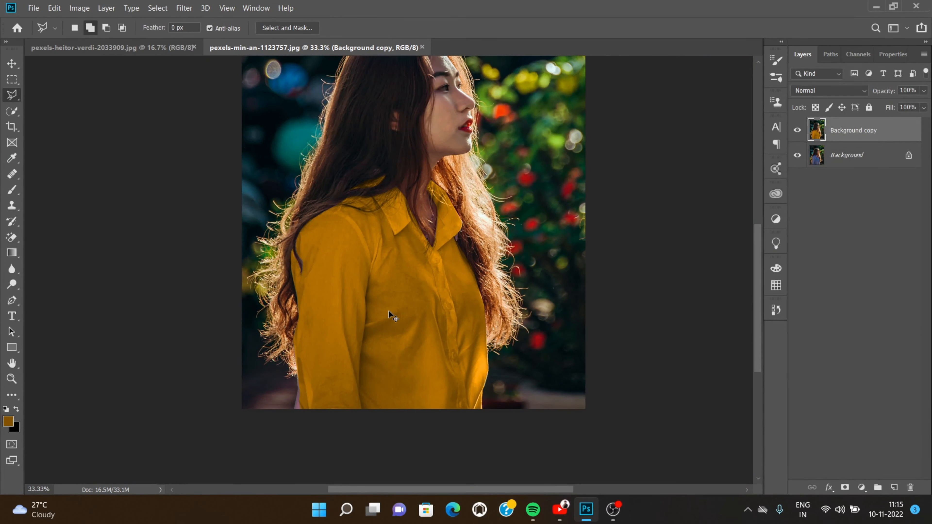
pyautogui.hotkey('ctrl', 'd')
pyautogui.hotkey('ctrl', '-')
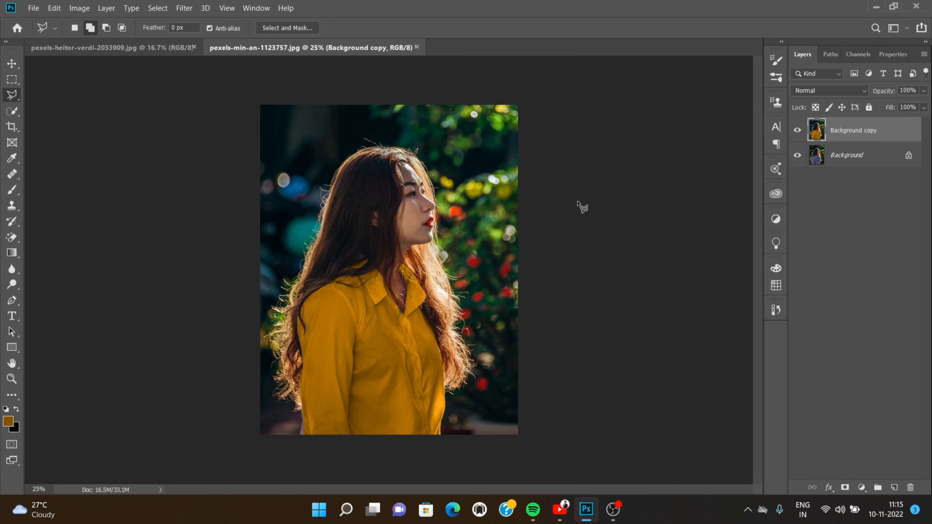
# Step: Outline the woman's face from hairline to jaw with the Polygonal Lasso, leaving the lips out of the selection
pyautogui.hotkey('ctrl', '+')
pyautogui.hotkey('ctrl', '+')
pyautogui.hotkey('ctrl', '+')
pyautogui.moveTo(454, 110); pyautogui.dragTo(465, 225)
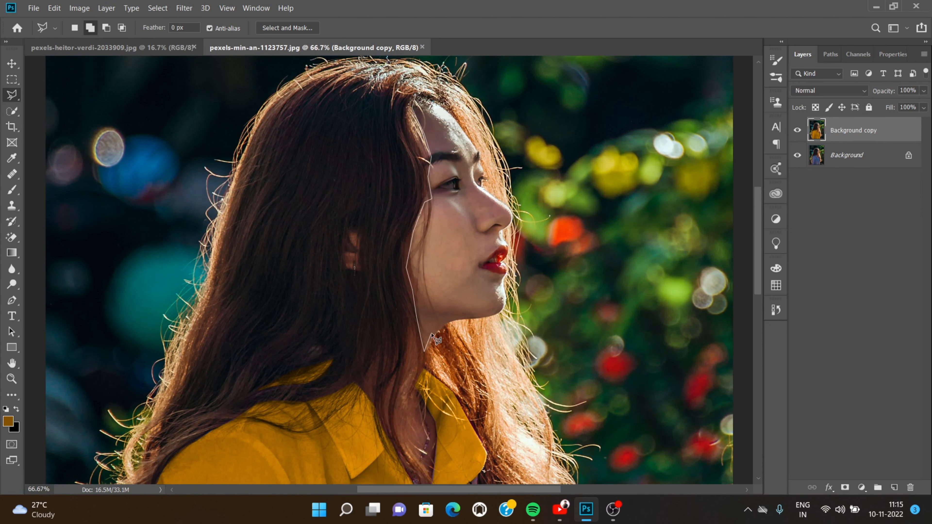
pyautogui.scroll(2, 459, 319)
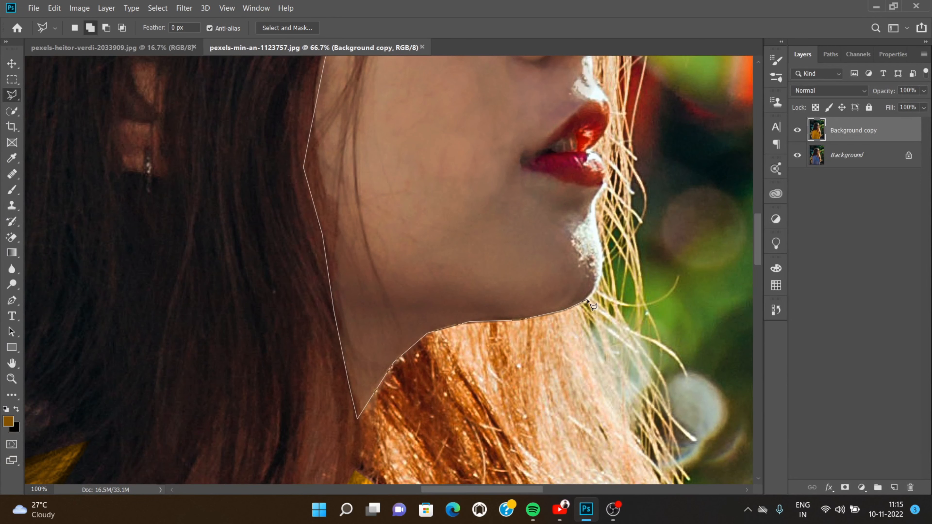
pyautogui.click(603, 265)
pyautogui.hscroll(3, 602, 265)
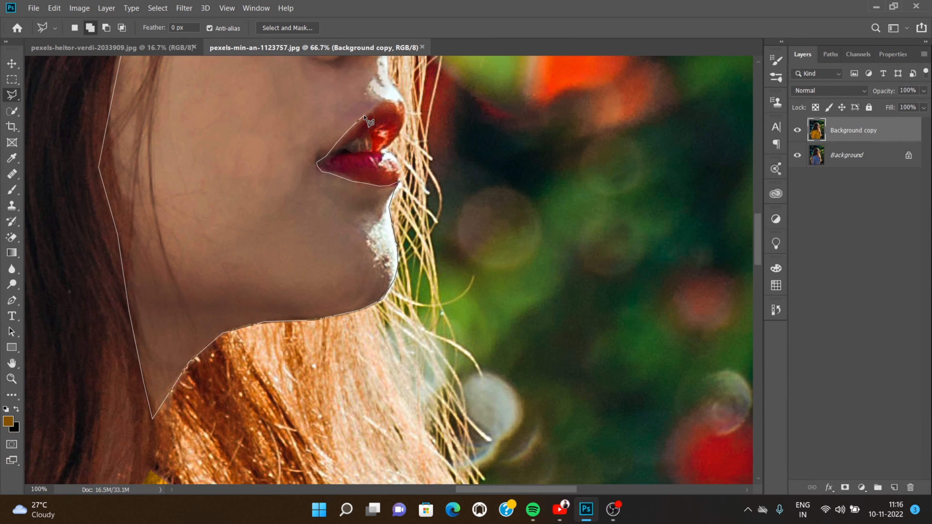
pyautogui.scroll(6, 403, 106)
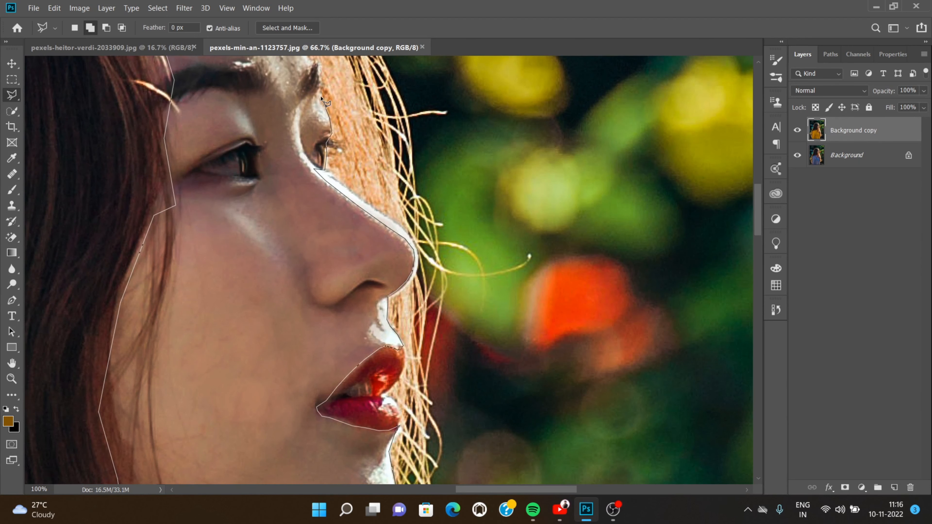
pyautogui.scroll(6, 321, 98)
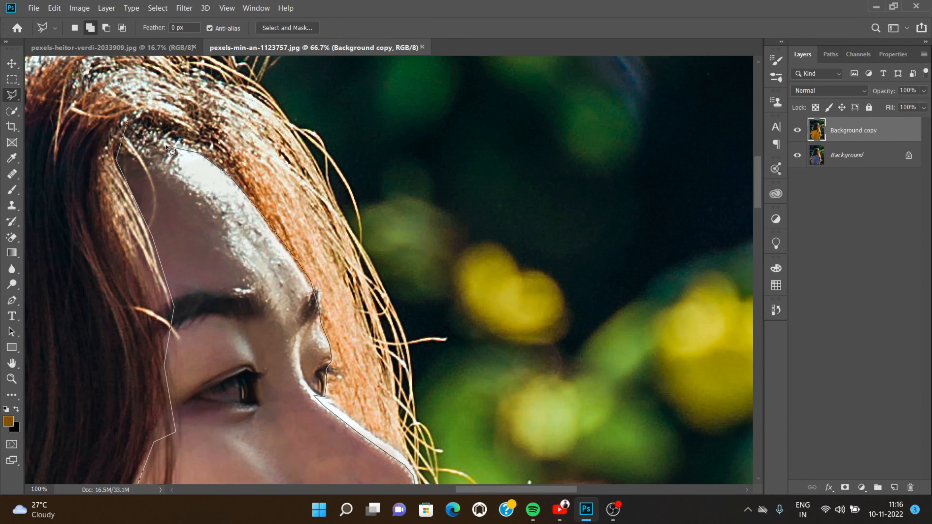
pyautogui.click(128, 129)
pyautogui.scroll(-6, 128, 129)
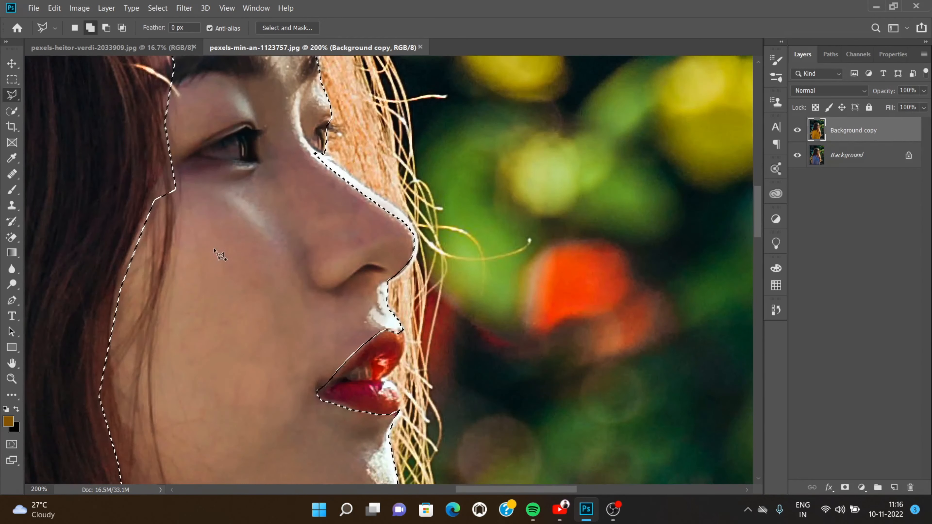
# Step: Try toning the selected face in a Hue/Saturation adjustment with Hue +2, Saturation -11 and Lightness +2
pyautogui.click(79, 8)
pyautogui.moveTo(95, 45)
pyautogui.click(229, 99)
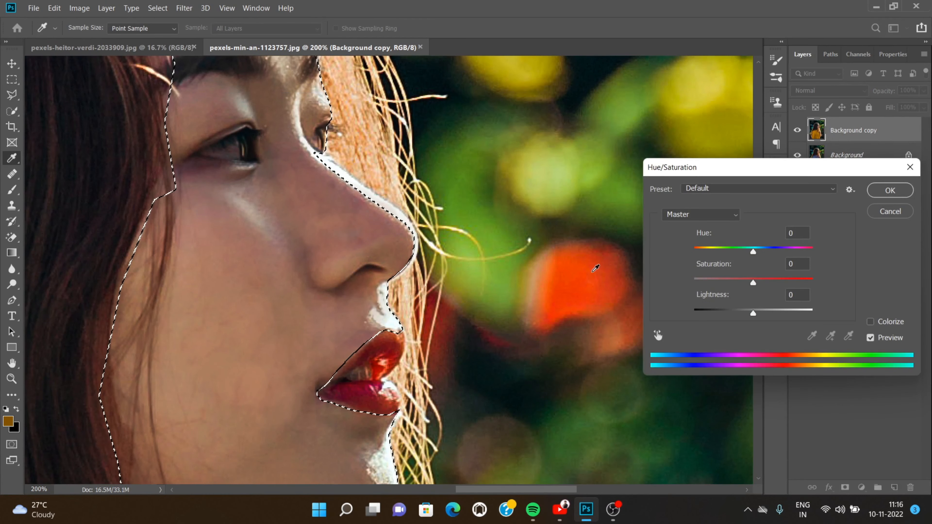
pyautogui.moveTo(753, 311); pyautogui.dragTo(742, 256)
pyautogui.moveTo(748, 257)
pyautogui.mouseDown()
pyautogui.moveTo(708, 257)
pyautogui.moveTo(754, 257)
pyautogui.mouseUp()
pyautogui.hotkey('ctrl', '-')
pyautogui.hotkey('ctrl', '-')
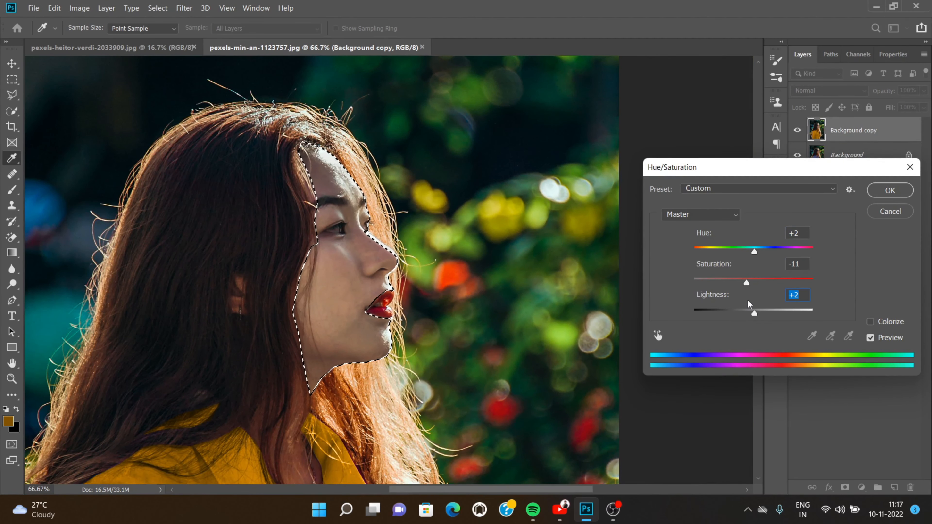
# Step: Try the face adjustment with Hue 0, Saturation +16 and Lightness +9
pyautogui.moveTo(755, 253); pyautogui.dragTo(651, 297)
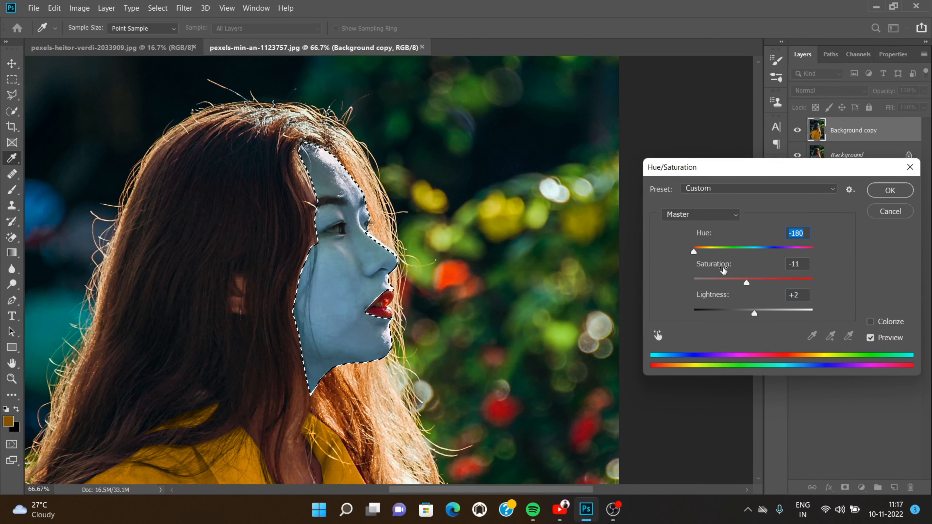
pyautogui.write('0')
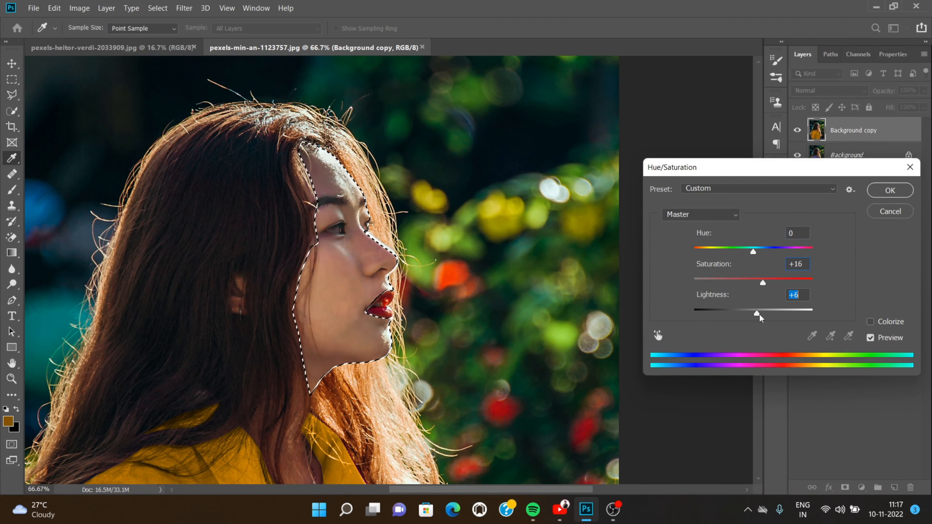
pyautogui.moveTo(758, 315); pyautogui.dragTo(761, 313)
# Step: Try colorizing the selected face with Hue 0, and turn Colorize off again
pyautogui.click(867, 323)
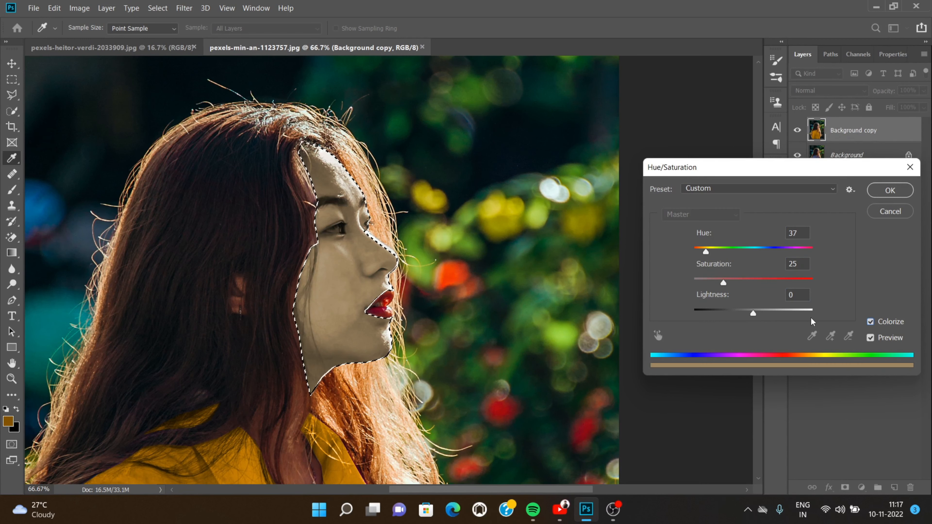
pyautogui.click(807, 236)
pyautogui.write('0')
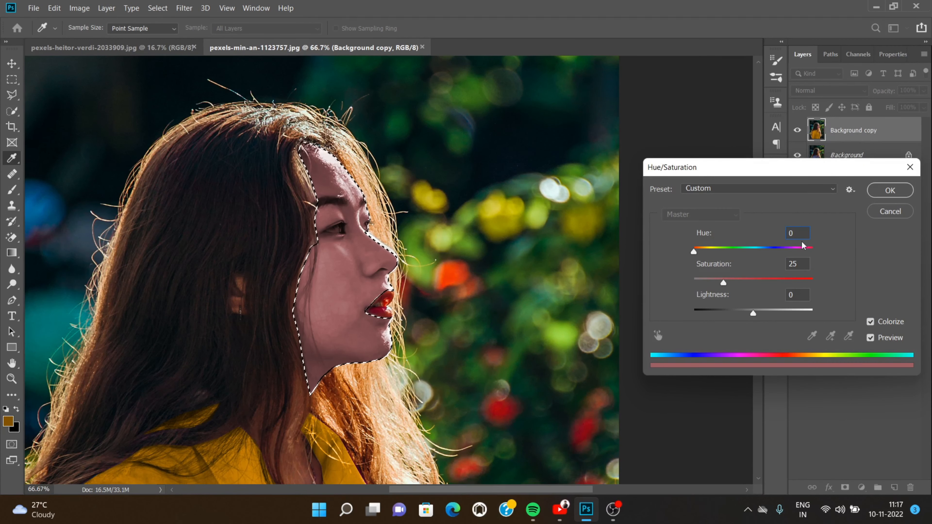
pyautogui.click(868, 322)
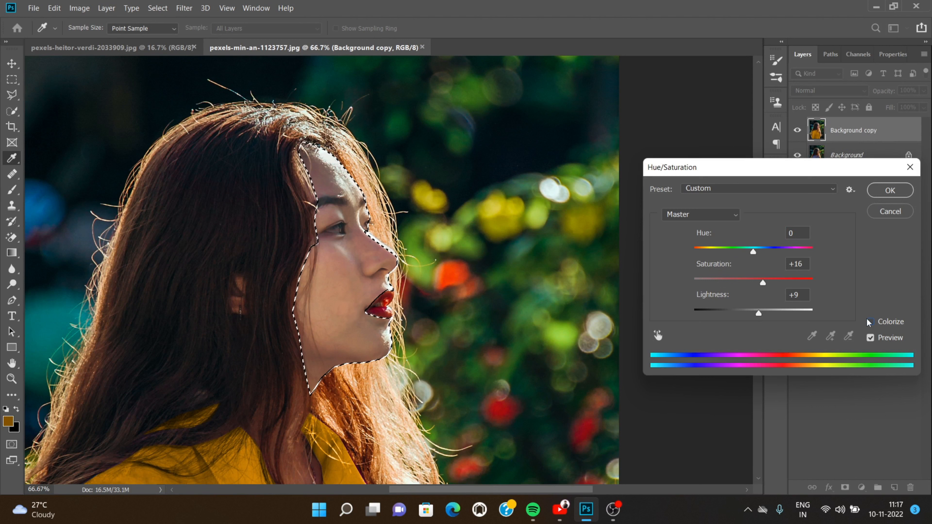
# Step: Try colorizing the face with Hue +33, Saturation +31 and Lightness +27, and cancel the Hue/Saturation adjustment
pyautogui.click(869, 338)
pyautogui.click(870, 322)
pyautogui.moveTo(724, 282)
pyautogui.mouseDown()
pyautogui.moveTo(780, 290)
pyautogui.moveTo(736, 283)
pyautogui.mouseUp()
pyautogui.moveTo(693, 252); pyautogui.dragTo(704, 252)
pyautogui.click(870, 337)
pyautogui.moveTo(737, 282); pyautogui.dragTo(730, 283)
pyautogui.moveTo(753, 313); pyautogui.dragTo(769, 314)
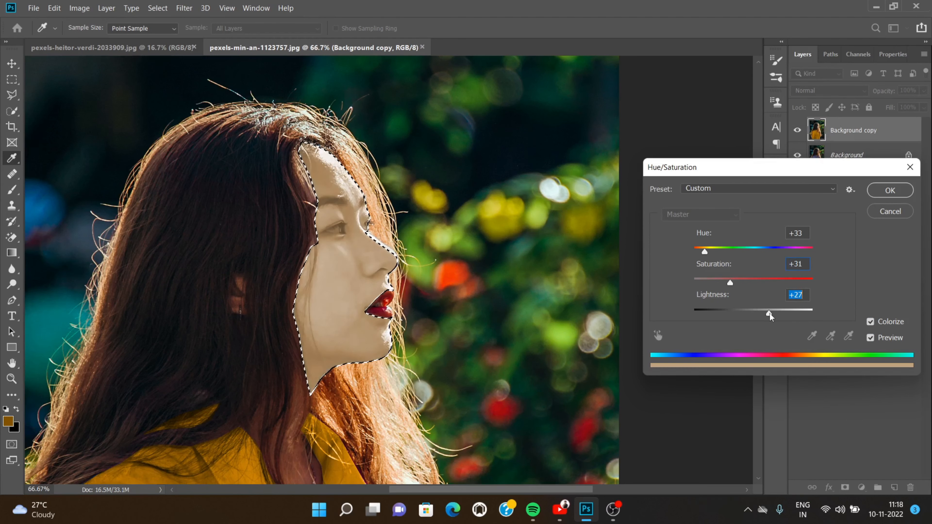
pyautogui.press('Escape')
# Step: Brighten the selected face with Levels by shifting the midtone and white input points towards the shadows, and deselect it
pyautogui.click(80, 8)
pyautogui.moveTo(121, 37)
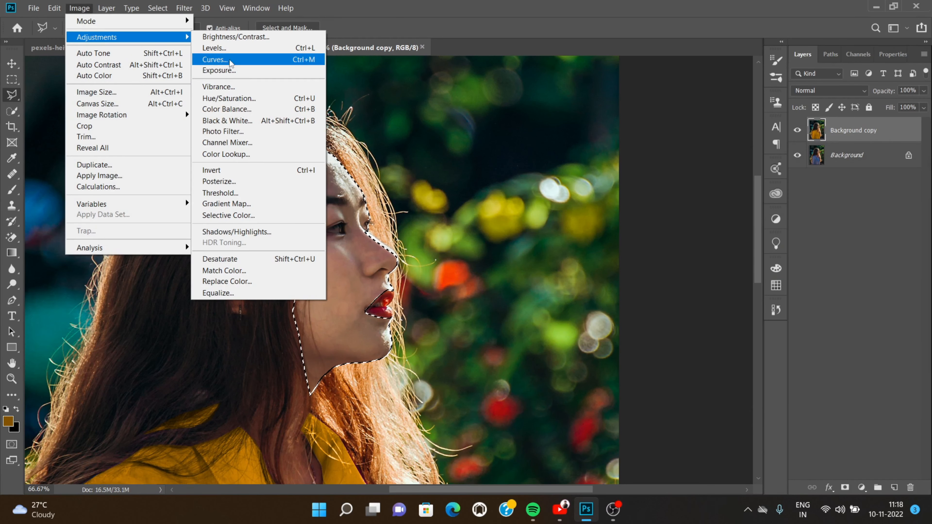
pyautogui.click(238, 50)
pyautogui.moveTo(536, 252)
pyautogui.mouseDown()
pyautogui.moveTo(545, 253)
pyautogui.moveTo(535, 253)
pyautogui.mouseUp()
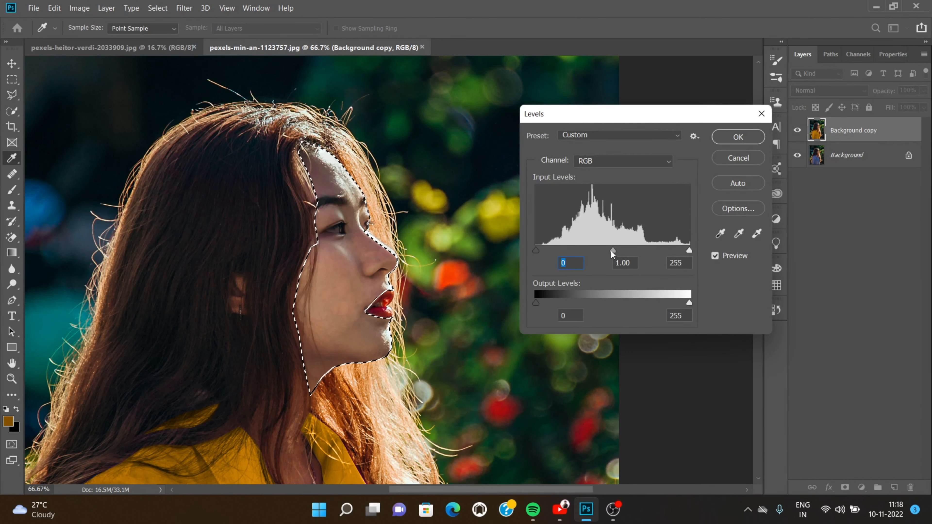
pyautogui.moveTo(612, 251); pyautogui.dragTo(603, 253)
pyautogui.moveTo(689, 252); pyautogui.dragTo(670, 257)
pyautogui.click(739, 139)
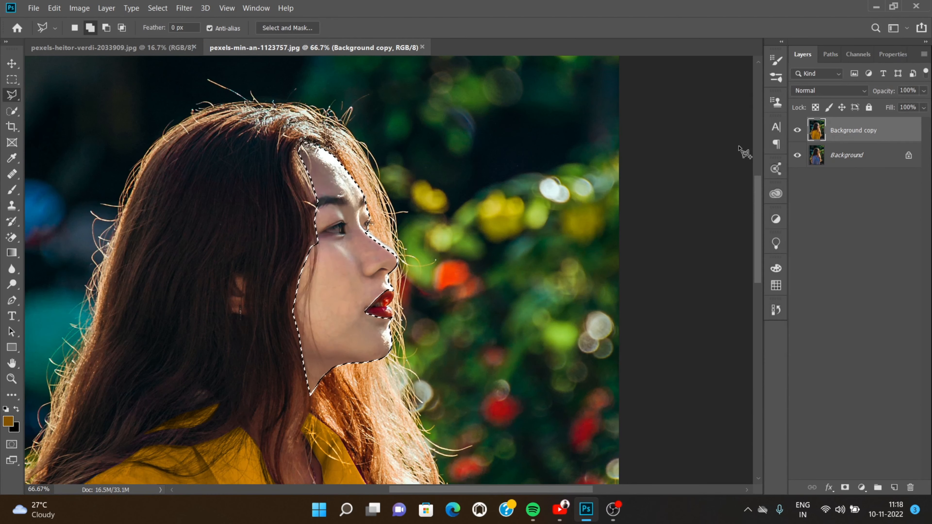
pyautogui.hotkey('ctrl', 'd')
pyautogui.hotkey('ctrl', '-')
pyautogui.hotkey('ctrl', '-')
pyautogui.hotkey('ctrl', '-')
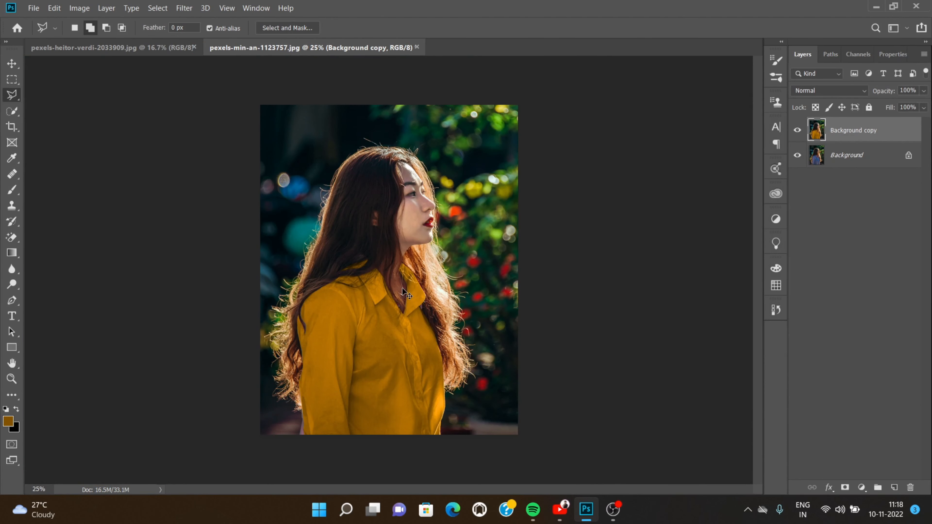
pyautogui.hotkey('ctrl', '3')
pyautogui.hotkey('ctrl', '+')
pyautogui.hotkey('ctrl', 'z')
pyautogui.hotkey('ctrl', 'z')
pyautogui.hotkey('ctrl', 'z')
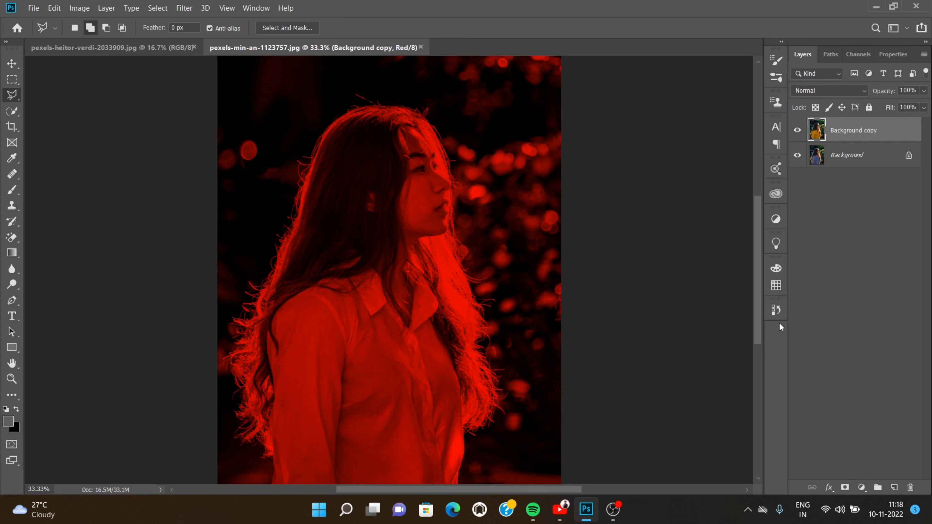
# Step: Revert the image history to the Polygonal Lasso state just before the face's Levels adjustment
pyautogui.click(775, 310)
pyautogui.scroll(-1, 702, 353)
pyautogui.click(701, 355)
pyautogui.click(691, 342)
pyautogui.click(690, 358)
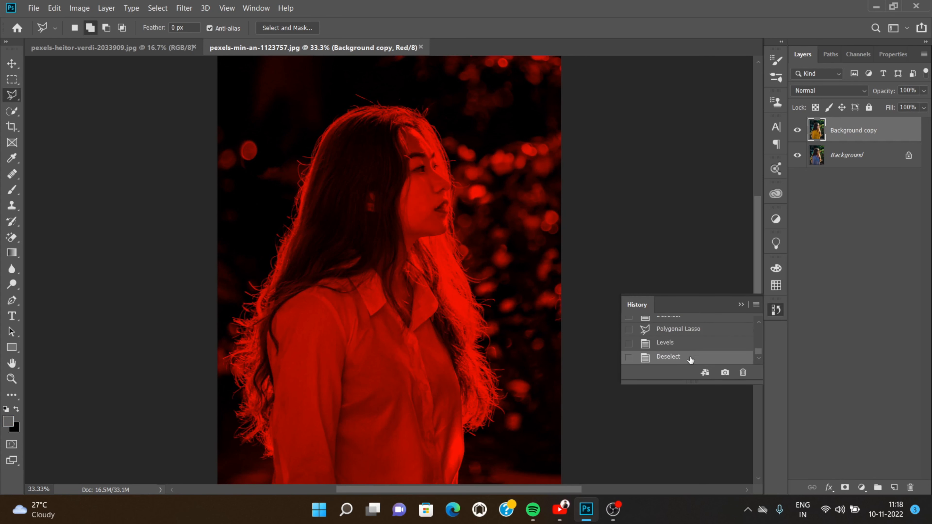
pyautogui.click(718, 329)
# Step: Restore the composite RGB channel view, return to the layers and deselect the face
pyautogui.click(848, 54)
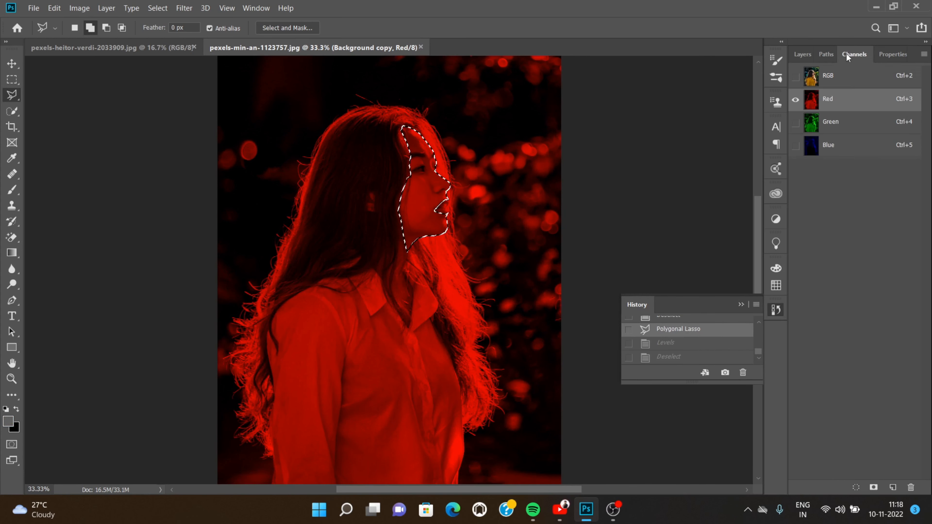
pyautogui.click(850, 81)
pyautogui.click(802, 54)
pyautogui.click(775, 310)
pyautogui.hotkey('ctrl', 'd')
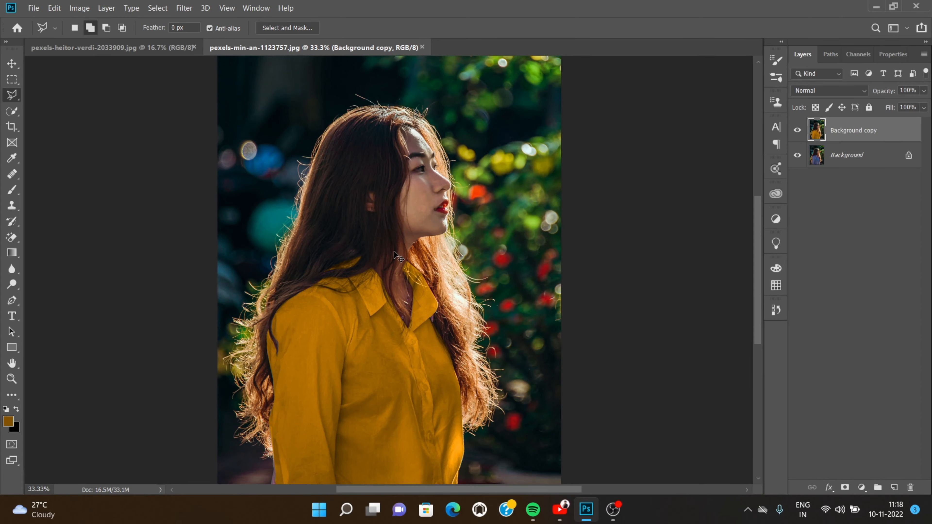